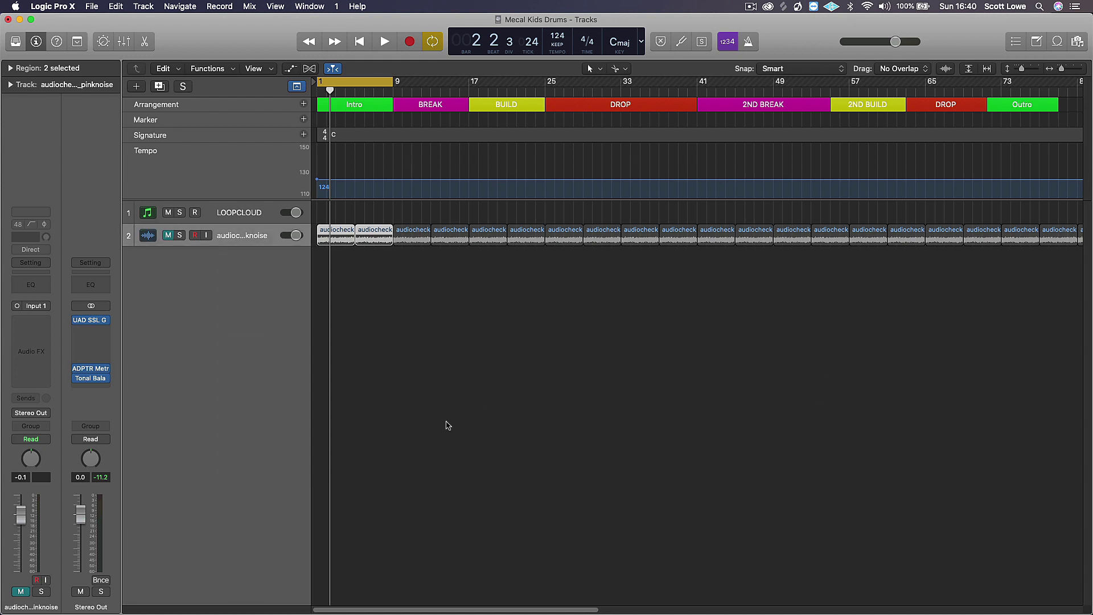
Import the KICK 1 MESC_5 sample from Finder onto a new audio track, starting at bar 1.
click(667, 378)
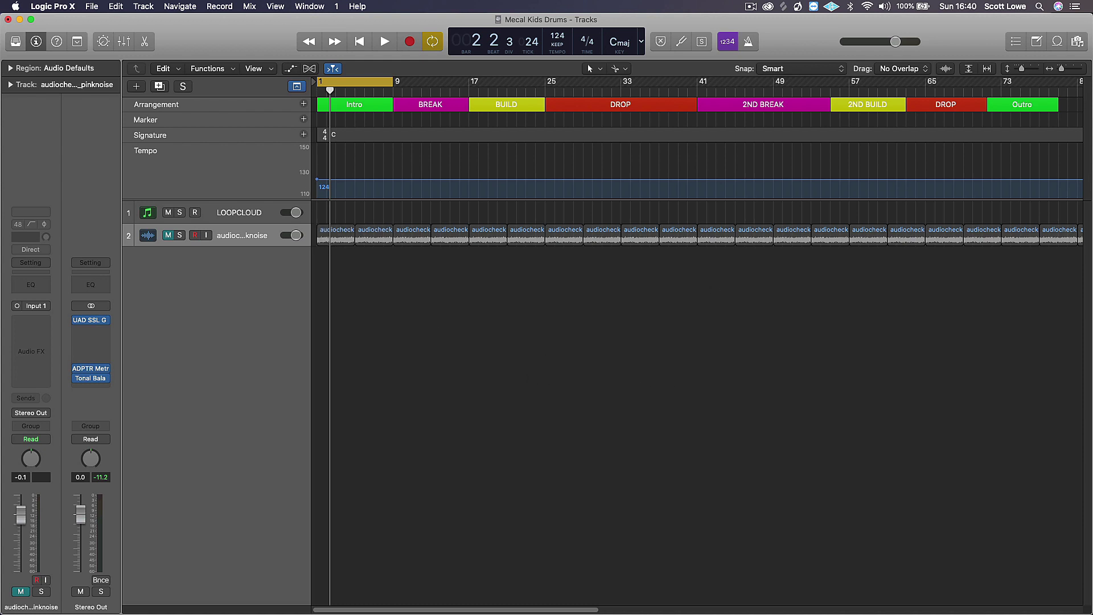
key(super+Tab)
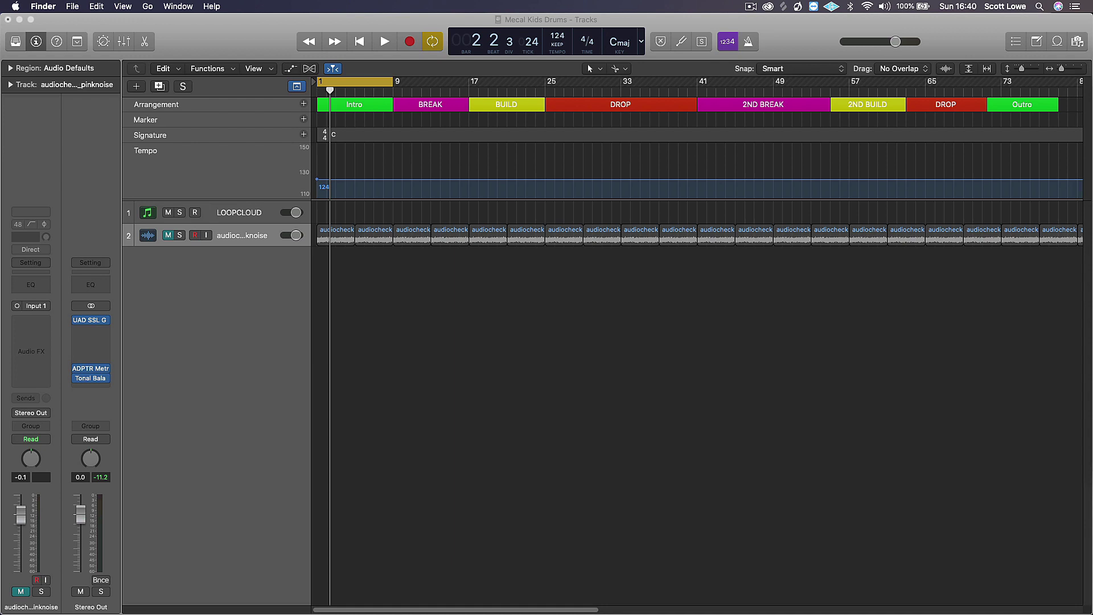
drag(781, 268, 367, 265)
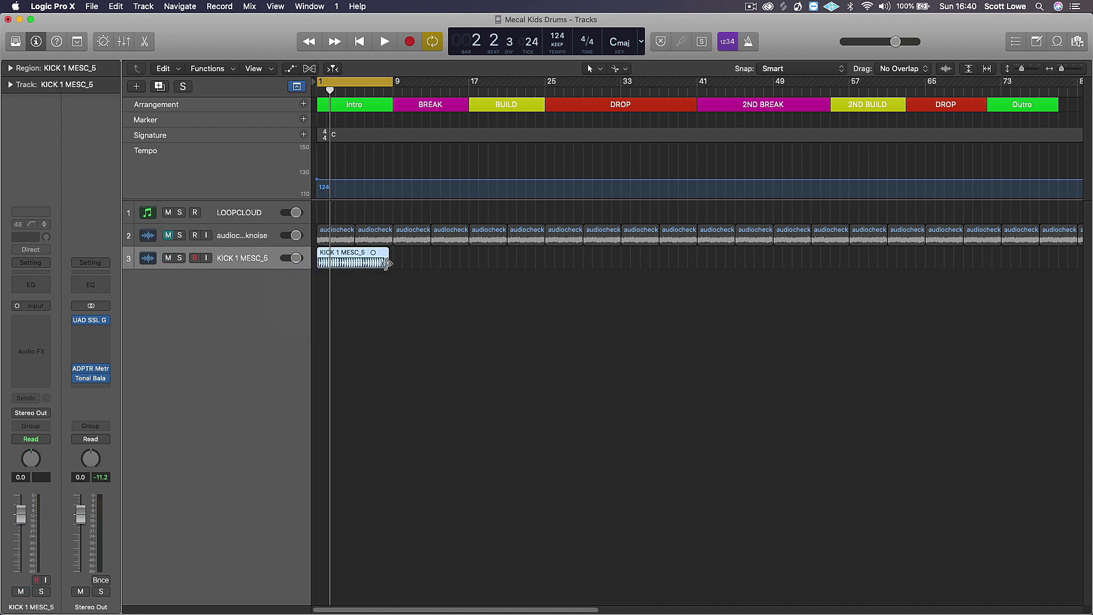
Split the KICK 1 MESC_5 region after its first kick hit and delete the rest of the loop.
key(super+Right)
key(super+Right)
key(super+Right)
key(super+Right)
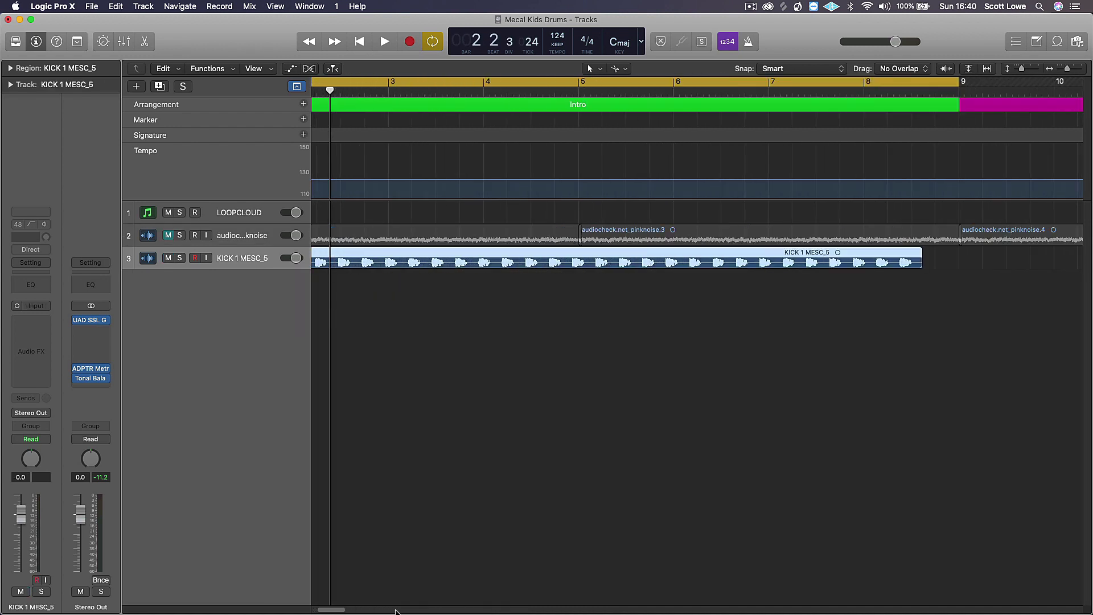
drag(336, 610, 332, 610)
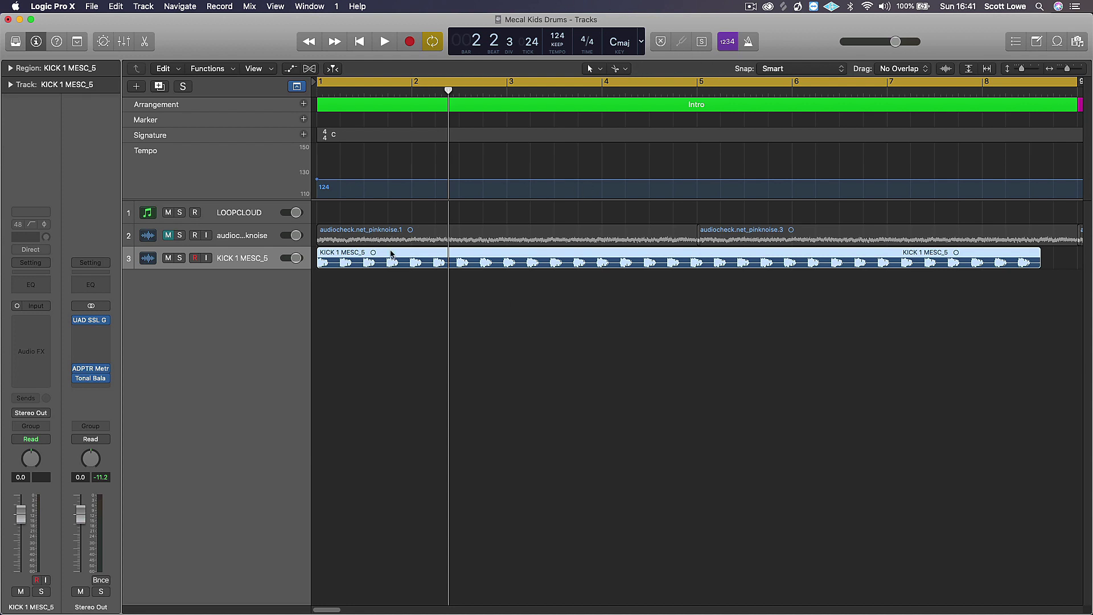
super+click(336, 262)
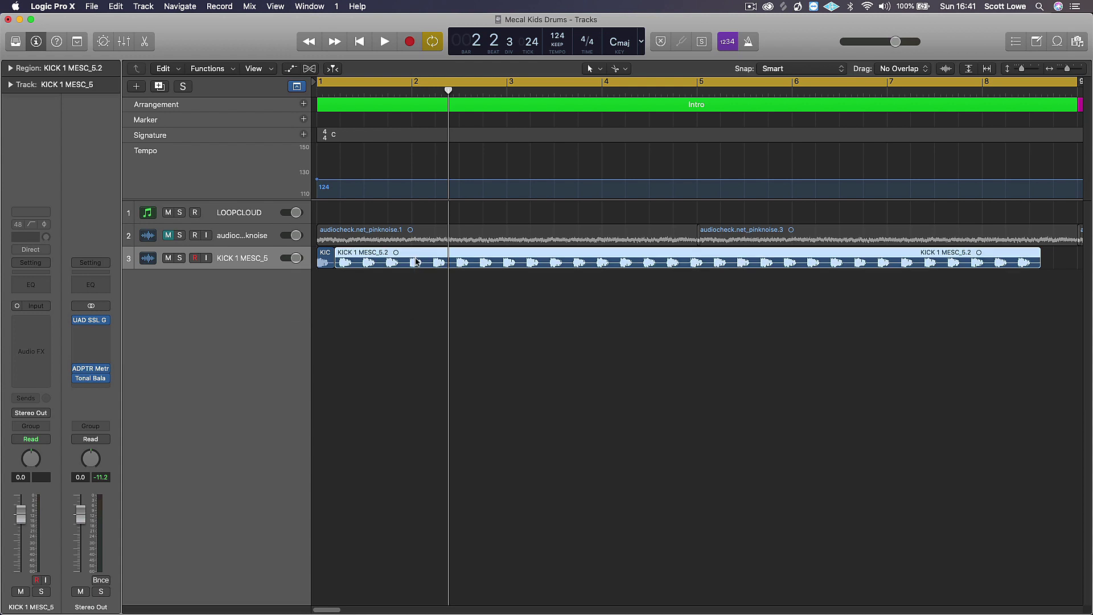
key(Delete)
Copy the single kick hit onto every beat until it fills the eight-bar Intro.
drag(325, 261, 373, 263)
shift+click(325, 260)
drag(505, 284, 419, 265)
drag(551, 277, 516, 263)
drag(740, 296, 706, 264)
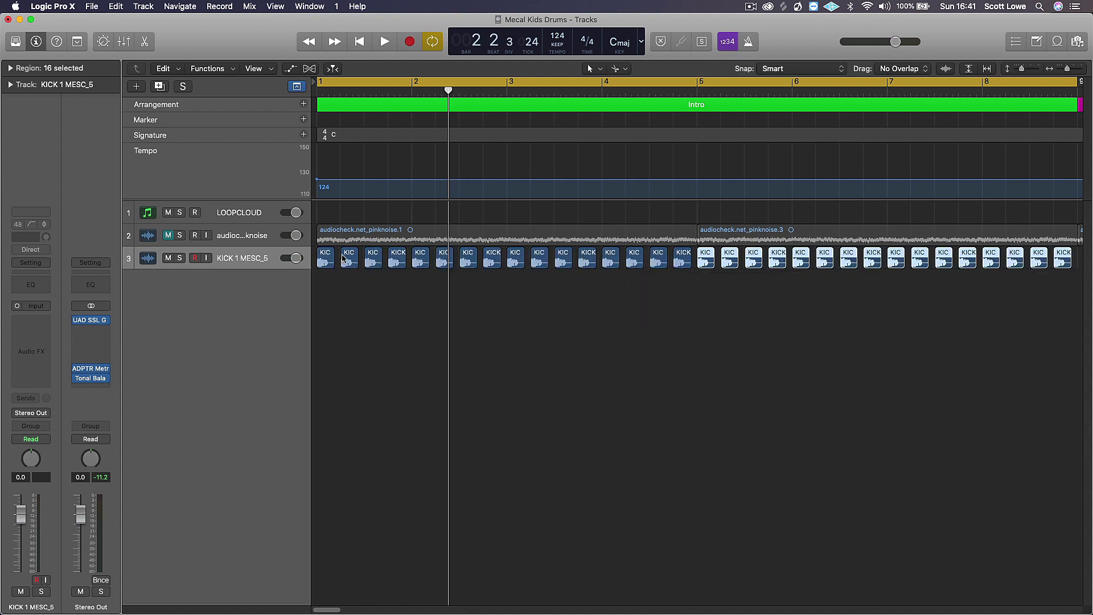
Lower the kick track's volume to -10.6 dB while playing the beat back.
drag(24, 521, 28, 560)
key(space)
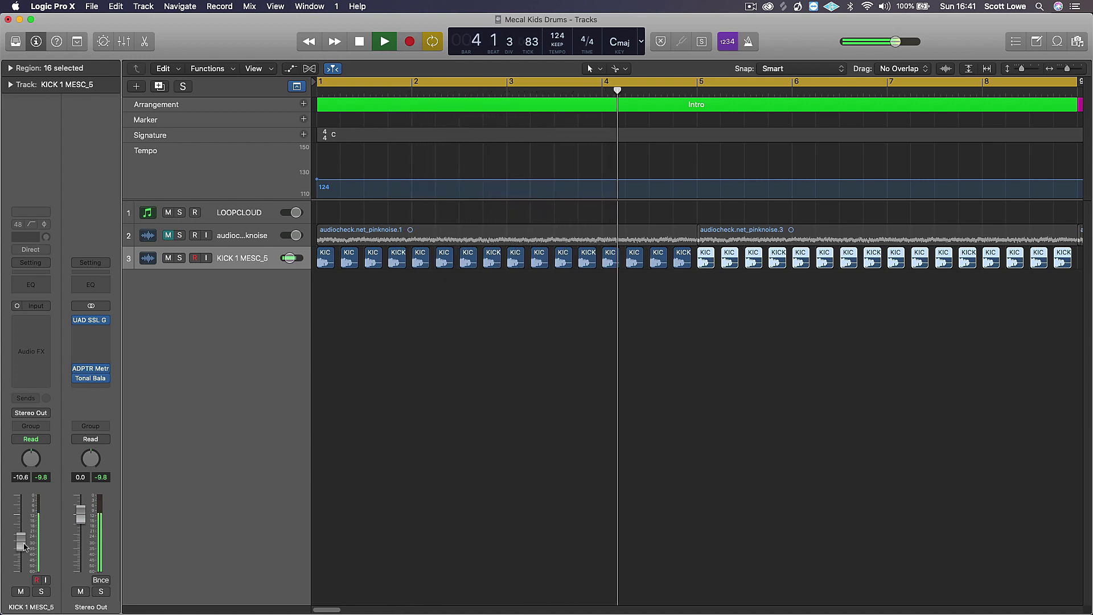
key(space)
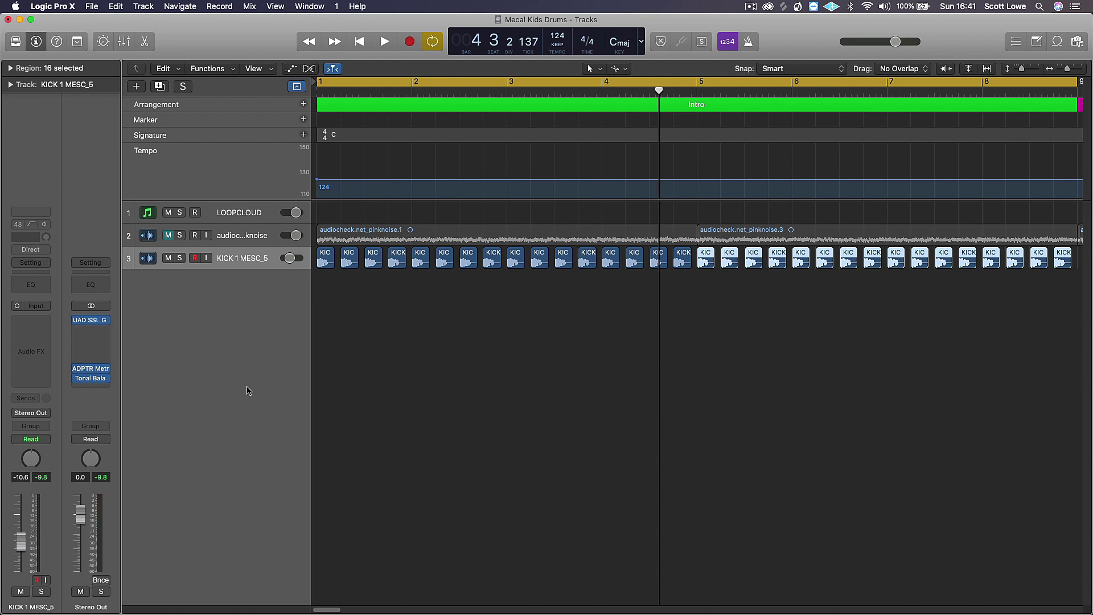
Import the CLAP 1_2 and CLAP 2_2 samples from Finder onto two new tracks at beat 2 of bar 1.
key(super+Left)
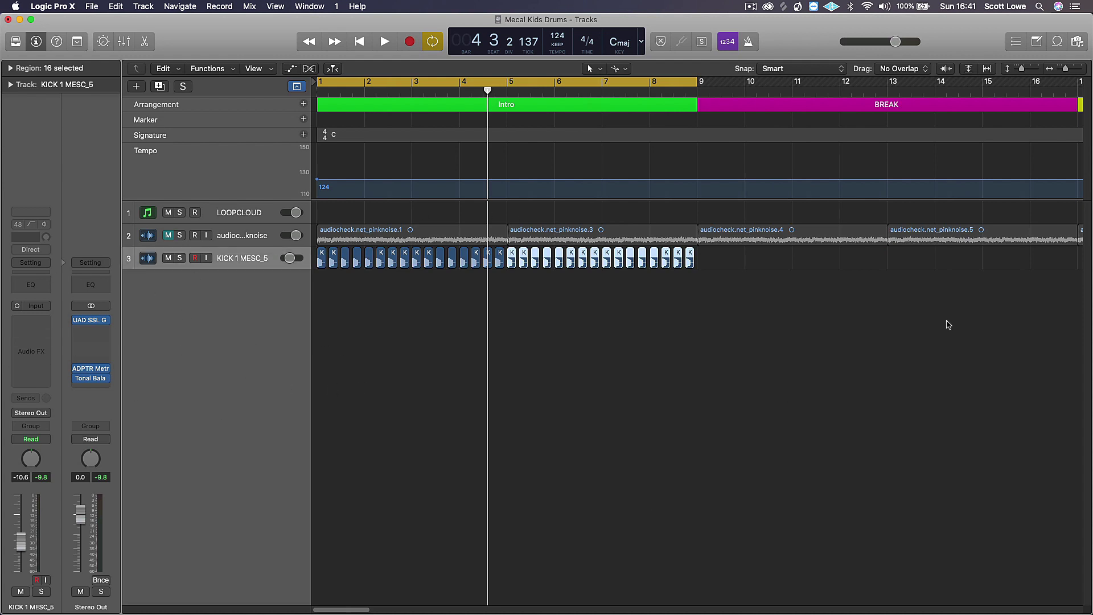
click(464, 458)
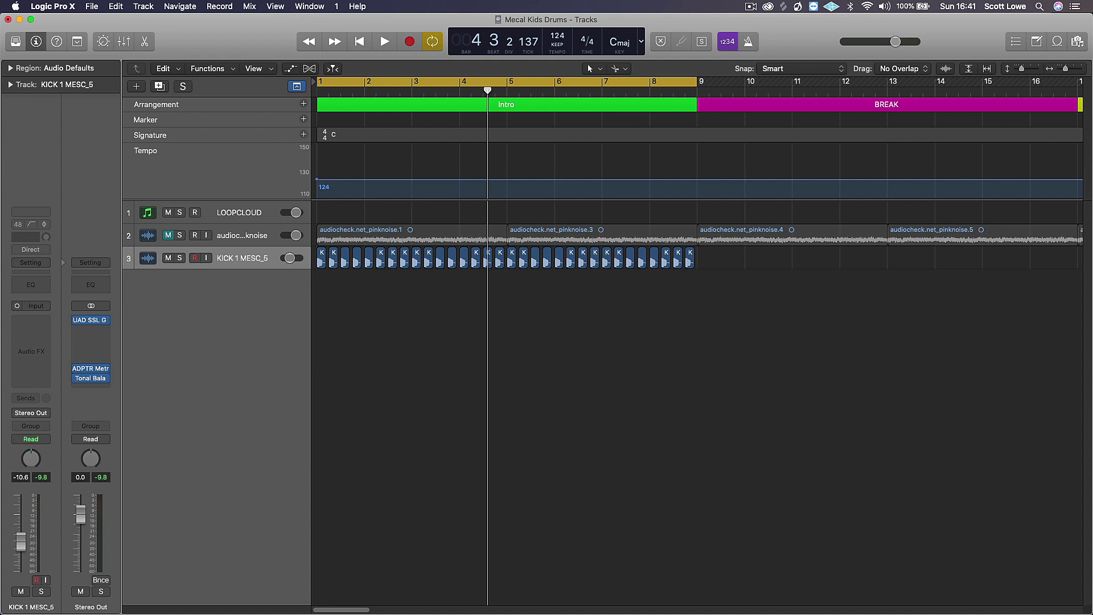
key(super+Tab)
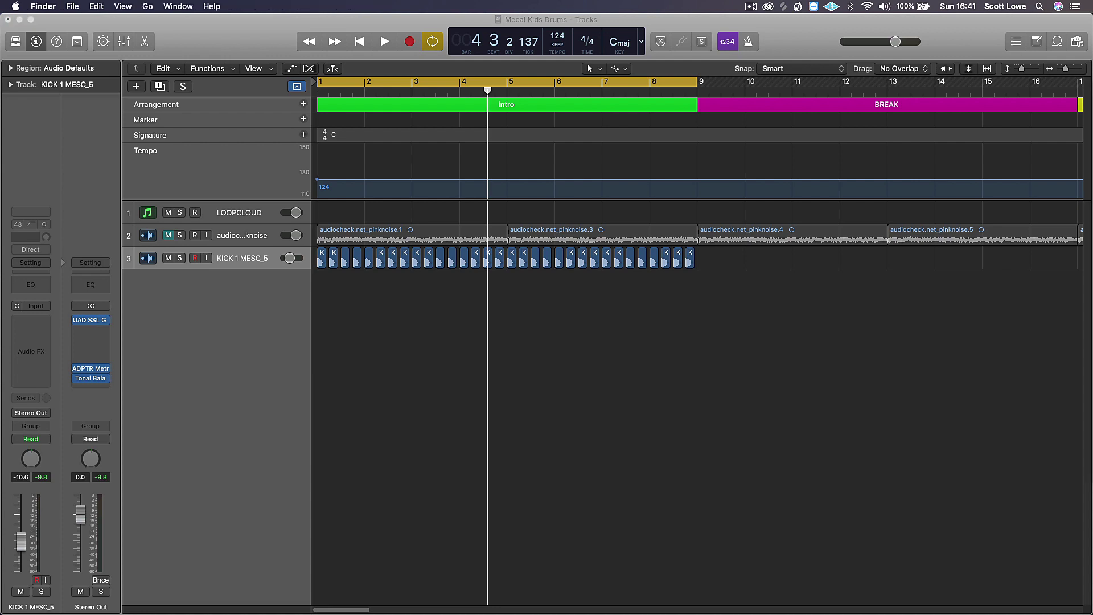
drag(381, 324, 329, 336)
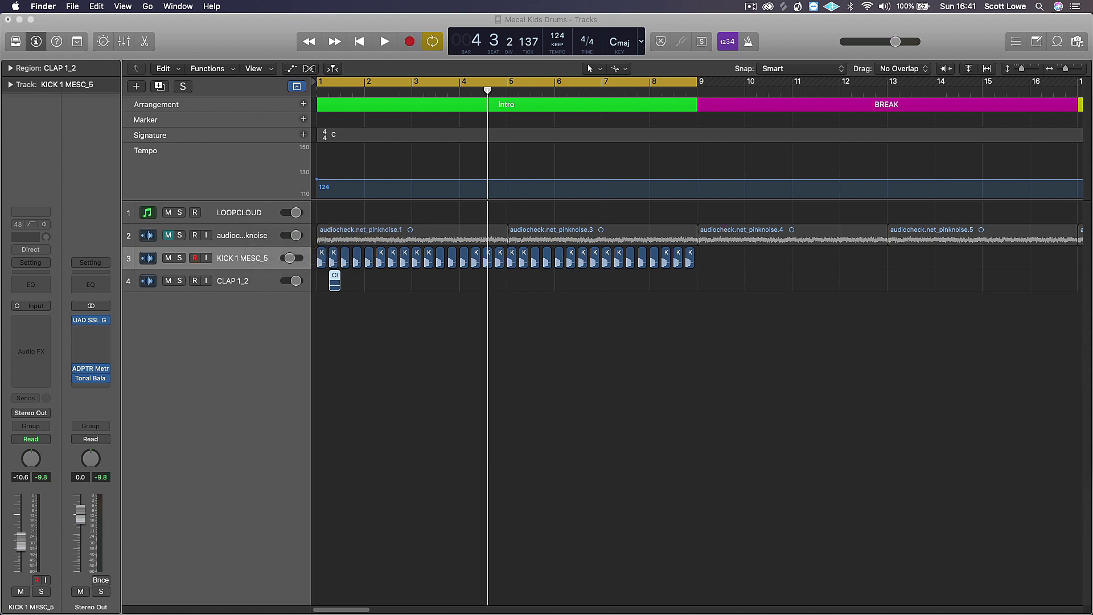
drag(714, 174, 333, 328)
Copy both clap regions together onto beats 2 and 4 of every bar through the eight-bar Intro.
key(super+Right)
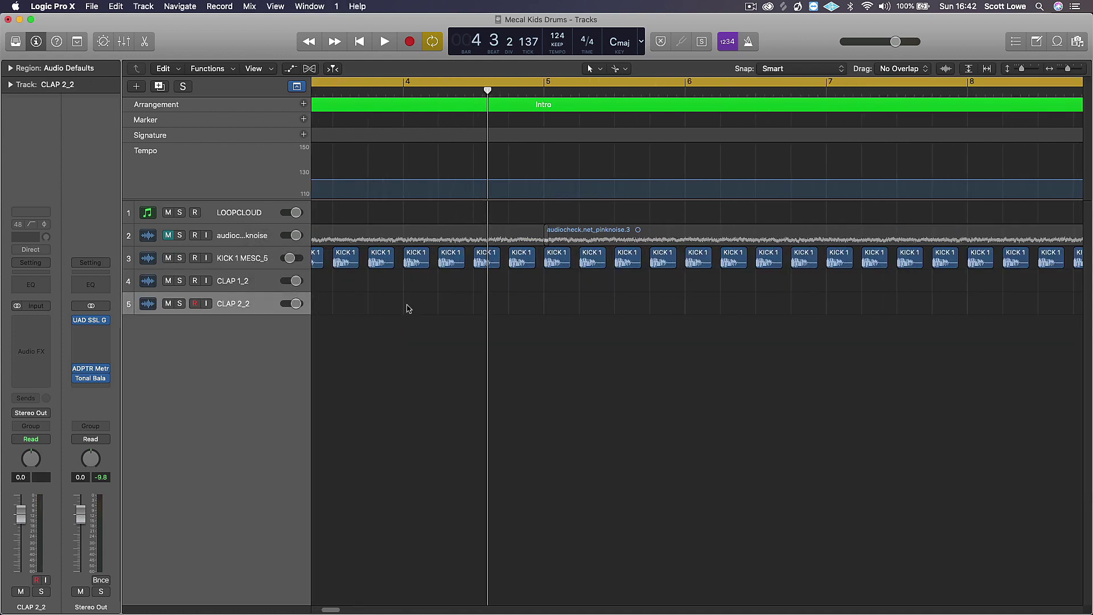
scroll(350, 605, left, 10)
drag(503, 349, 440, 288)
drag(568, 396, 502, 291)
drag(671, 336, 646, 285)
key(super+Left)
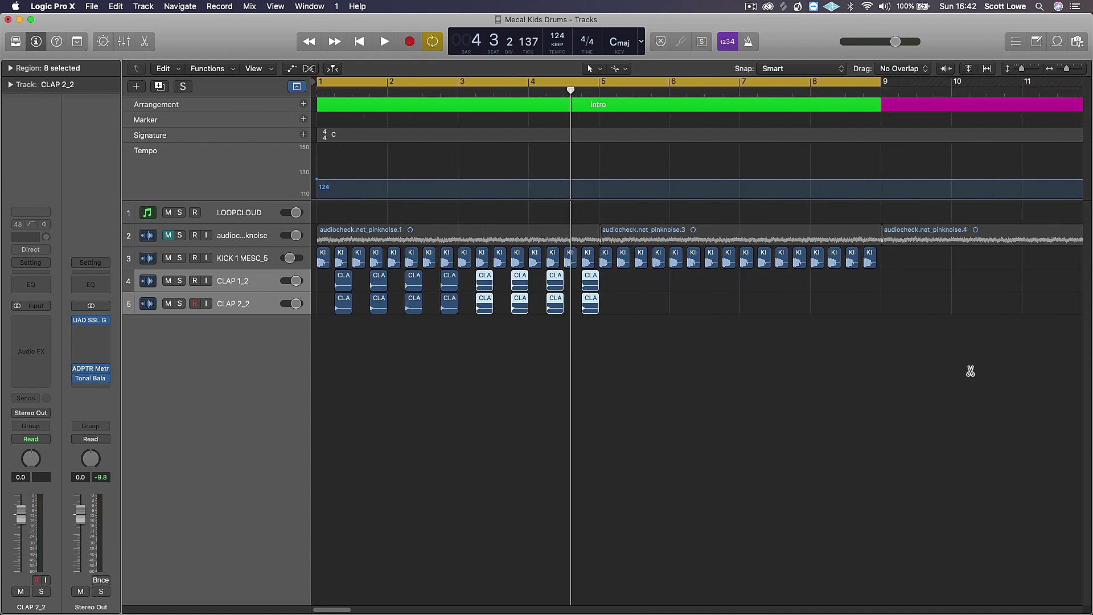
drag(851, 410, 624, 290)
click(263, 349)
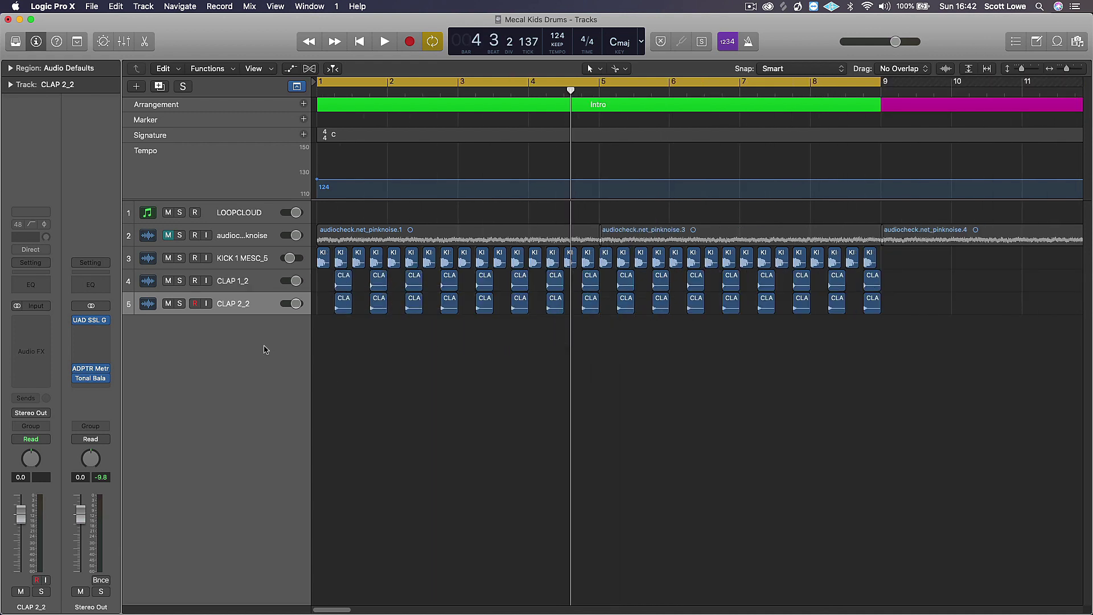
Enlarge the tracks vertically and lower the volume of both clap tracks together to -5.8 dB.
click(253, 280)
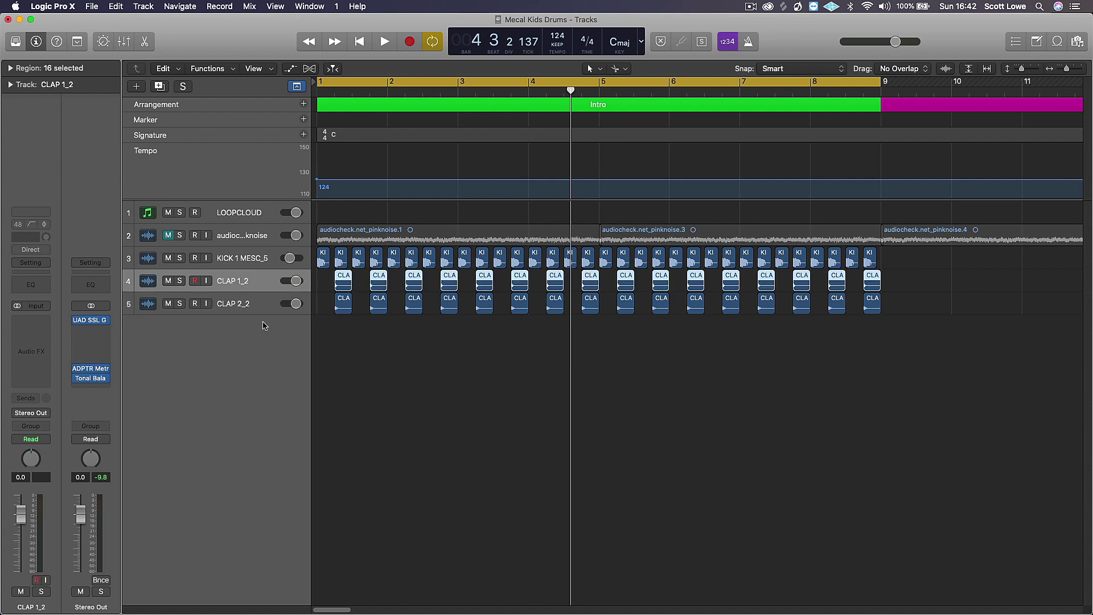
key(super+Down)
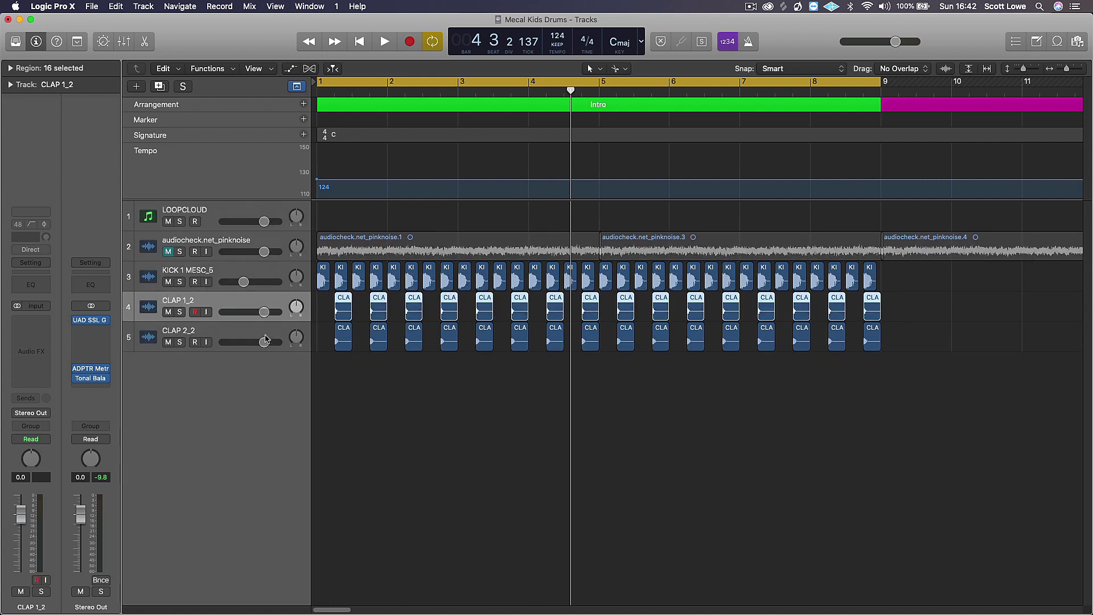
shift+click(265, 338)
drag(264, 313, 227, 320)
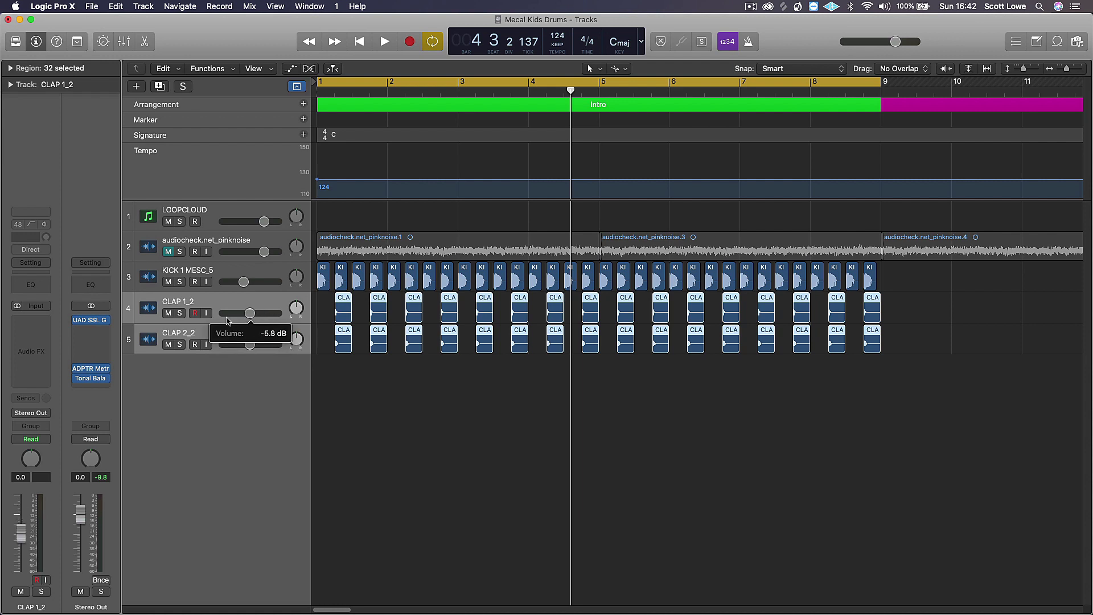
Solo the CLAP 1_2 track and lower its volume to -8.8 dB during playback.
click(180, 313)
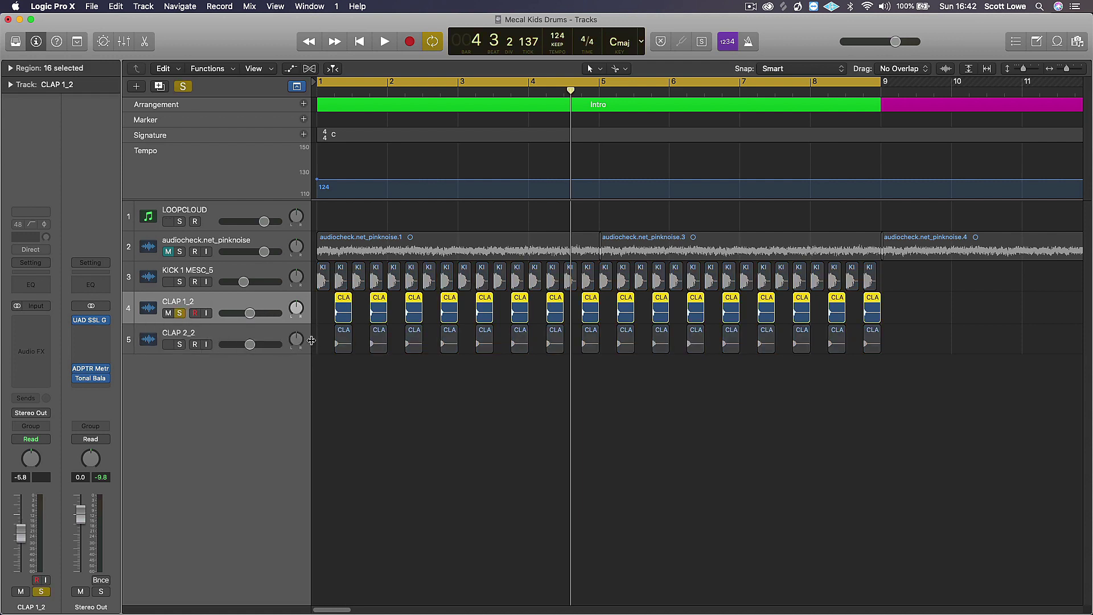
key(space)
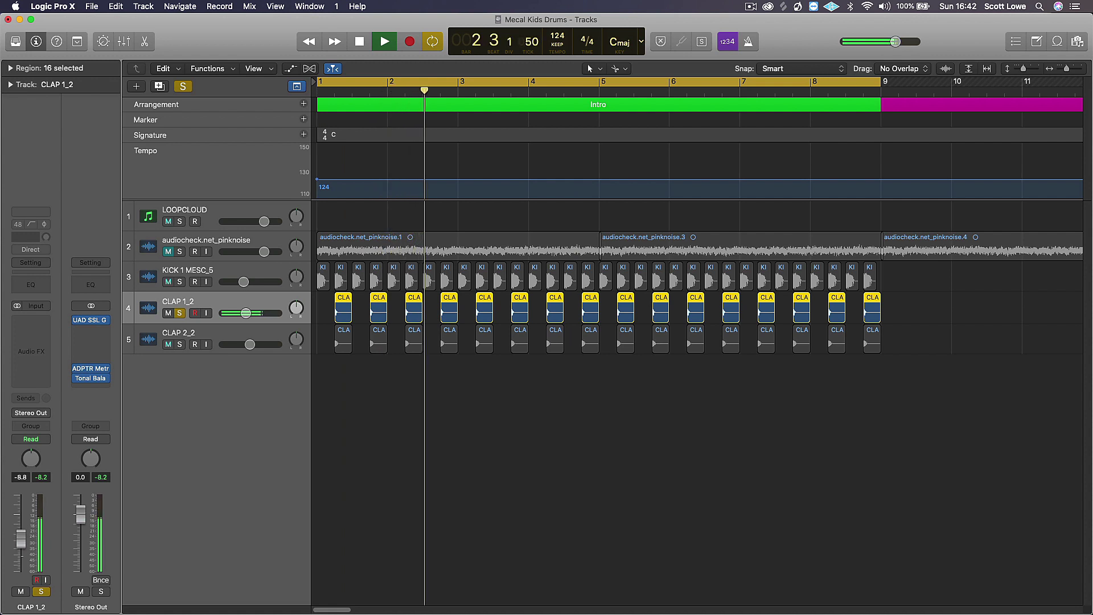
key(space)
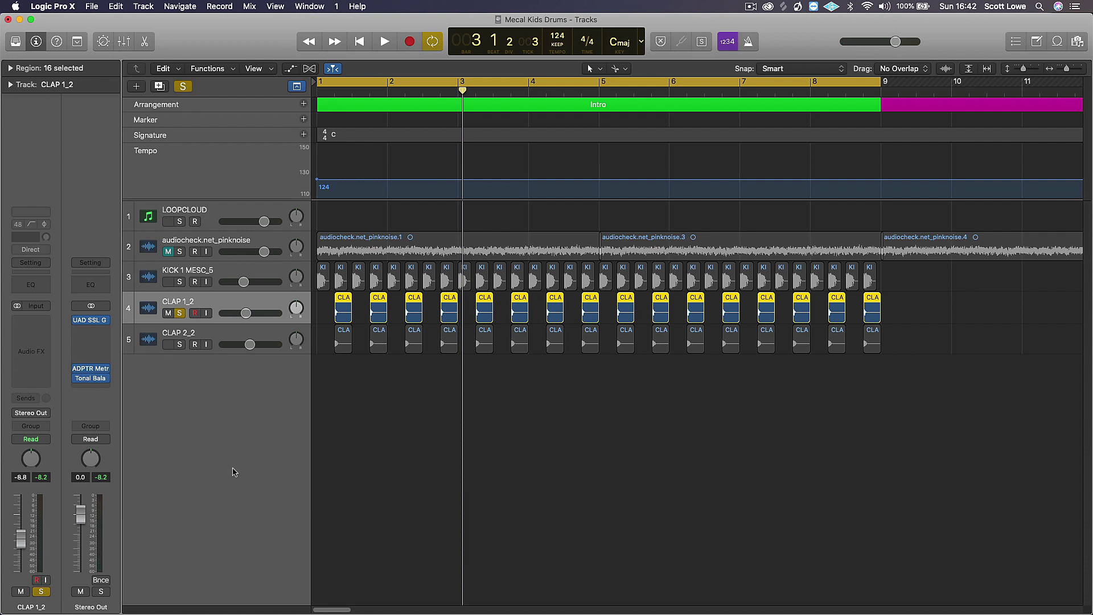
Solo CLAP 2_2 instead of CLAP 1_2 and play it from the start to check its level.
click(179, 313)
click(179, 344)
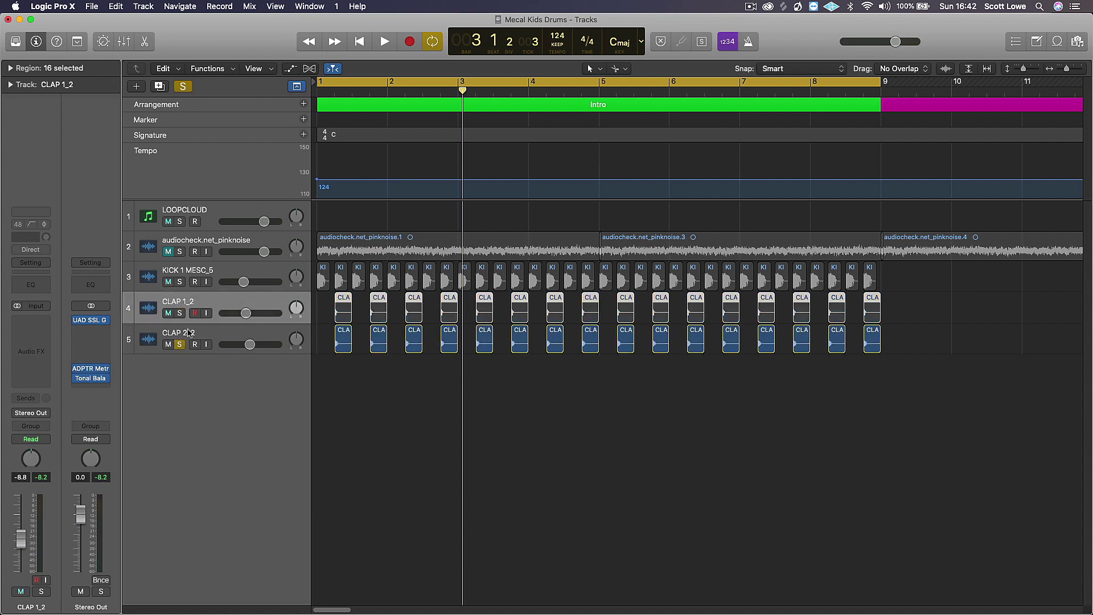
click(190, 333)
key(Return)
key(space)
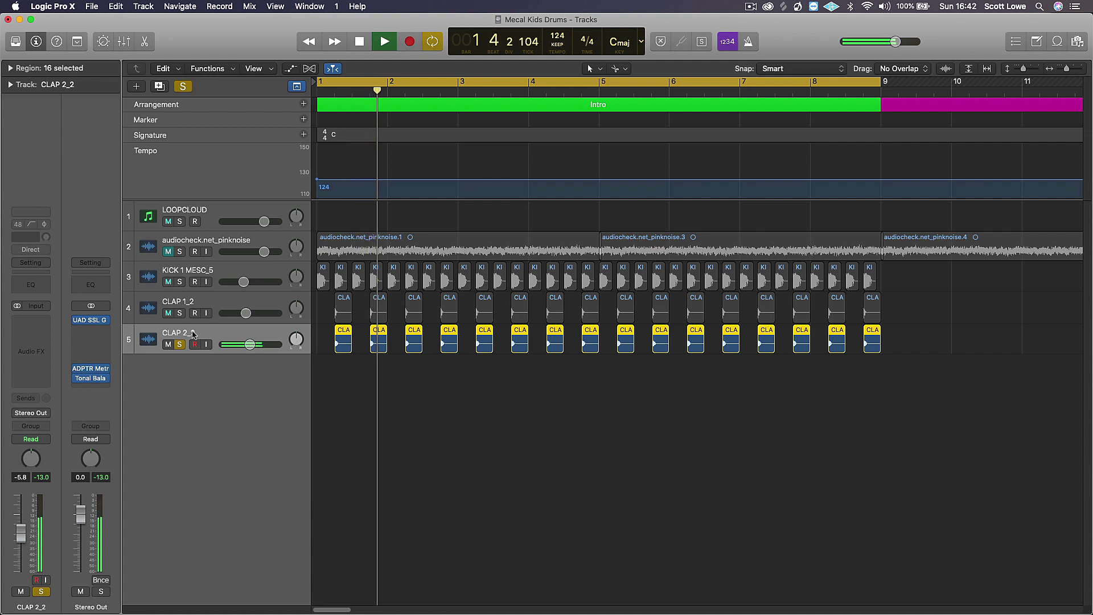
key(space)
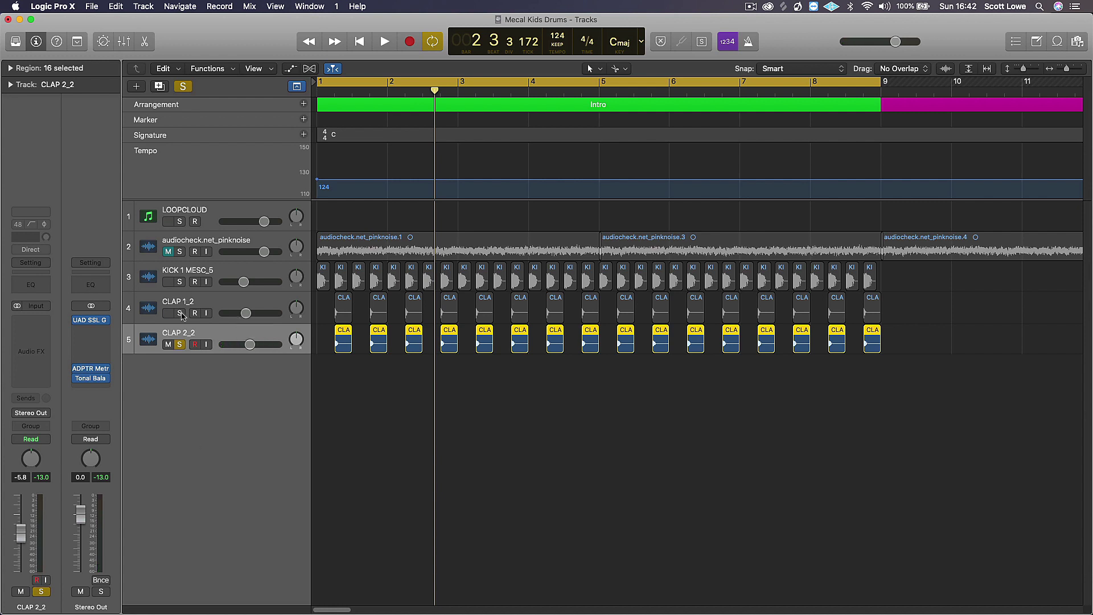
Lower CLAP 2_2 to -9.4 dB and play both clap tracks soloed together to check their combined level.
click(181, 313)
drag(250, 344, 245, 344)
click(252, 308)
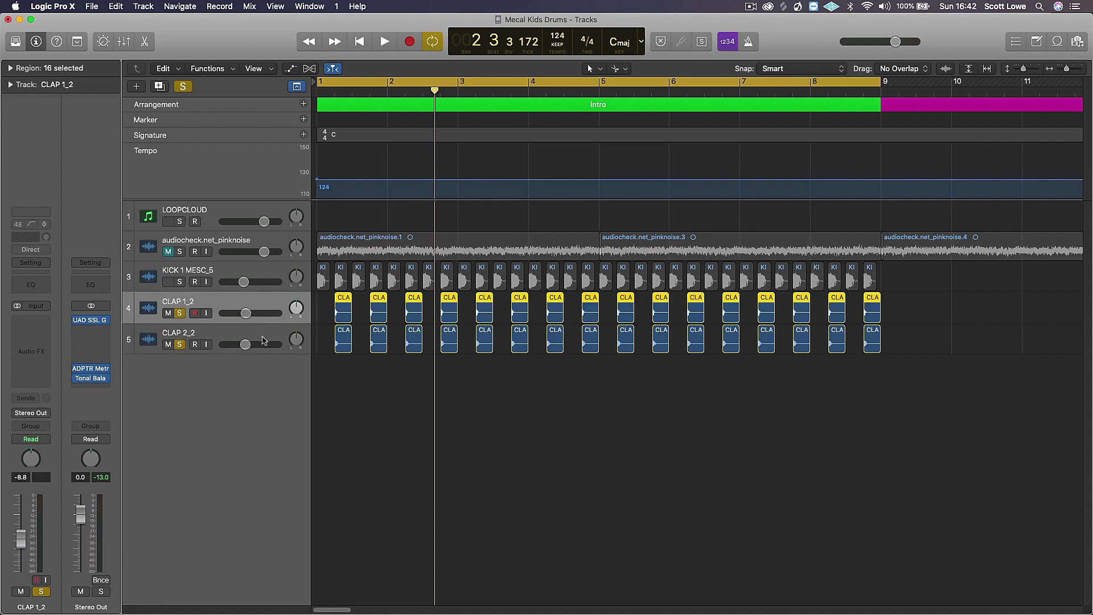
click(265, 336)
key(space)
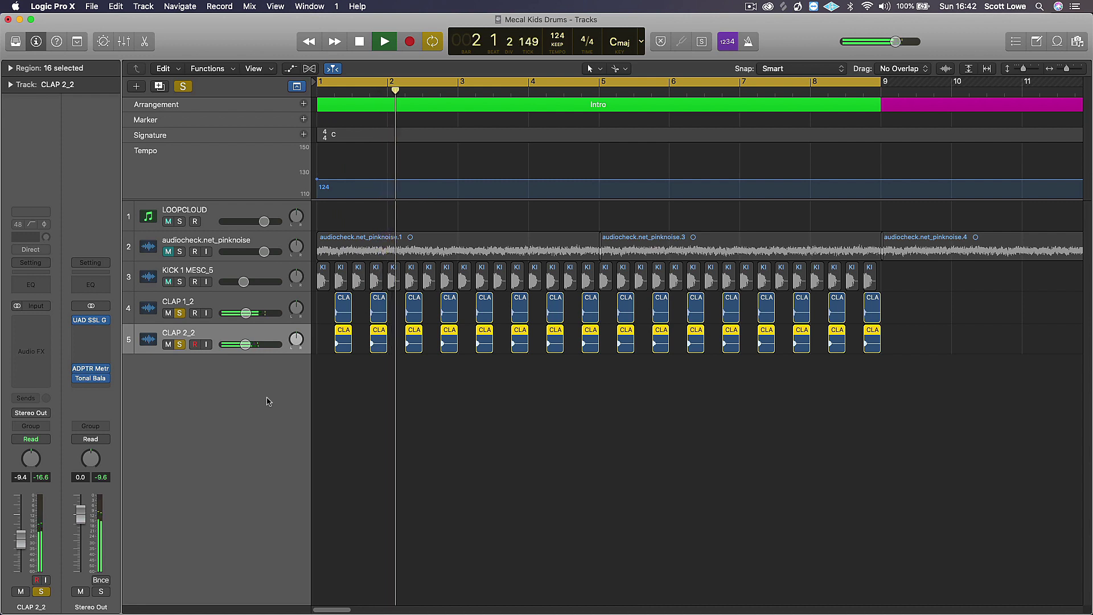
key(space)
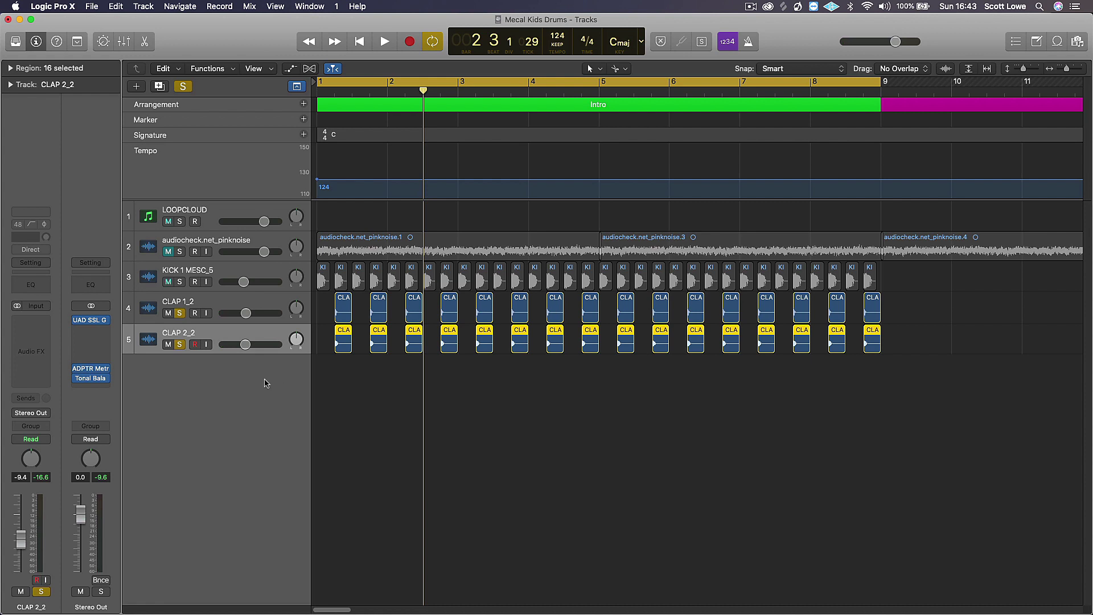
Add a Channel EQ to CLAP 1_2 and play that track alone to examine its frequency spectrum.
click(182, 300)
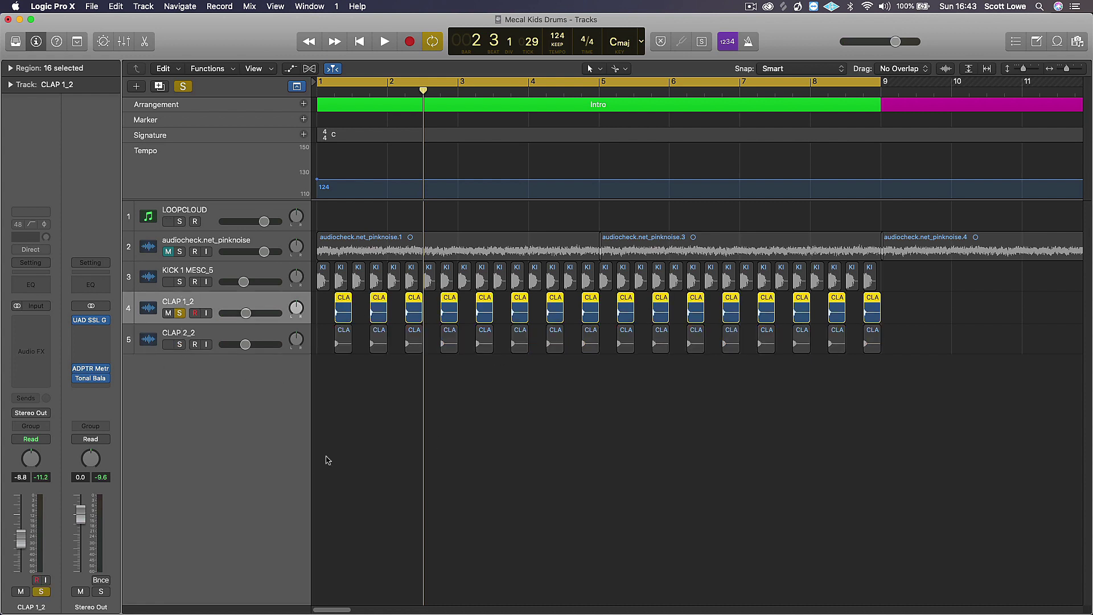
click(31, 285)
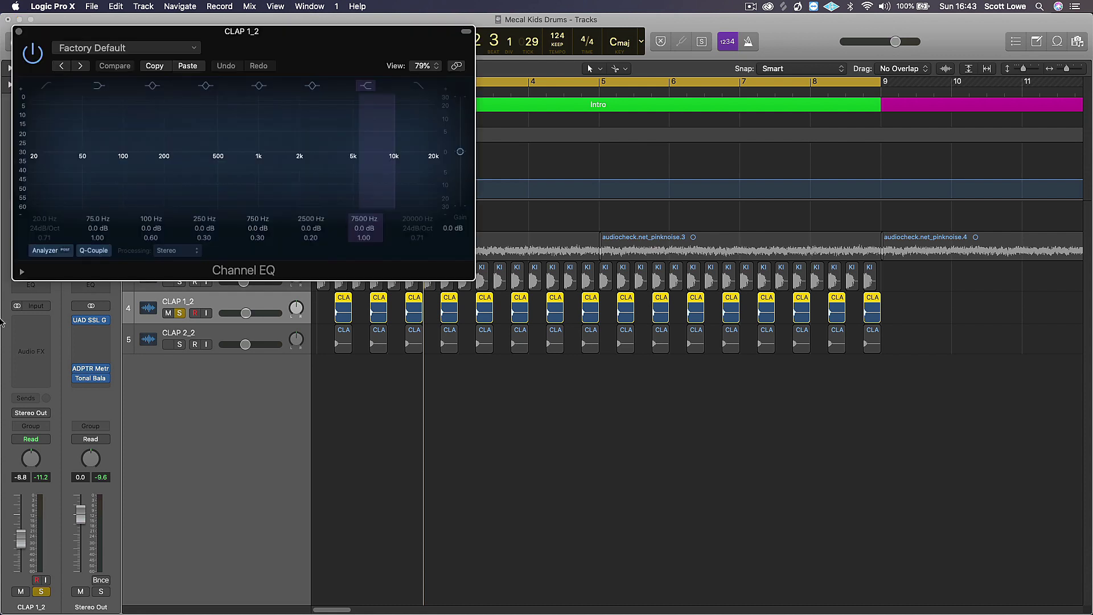
drag(271, 52, 711, 104)
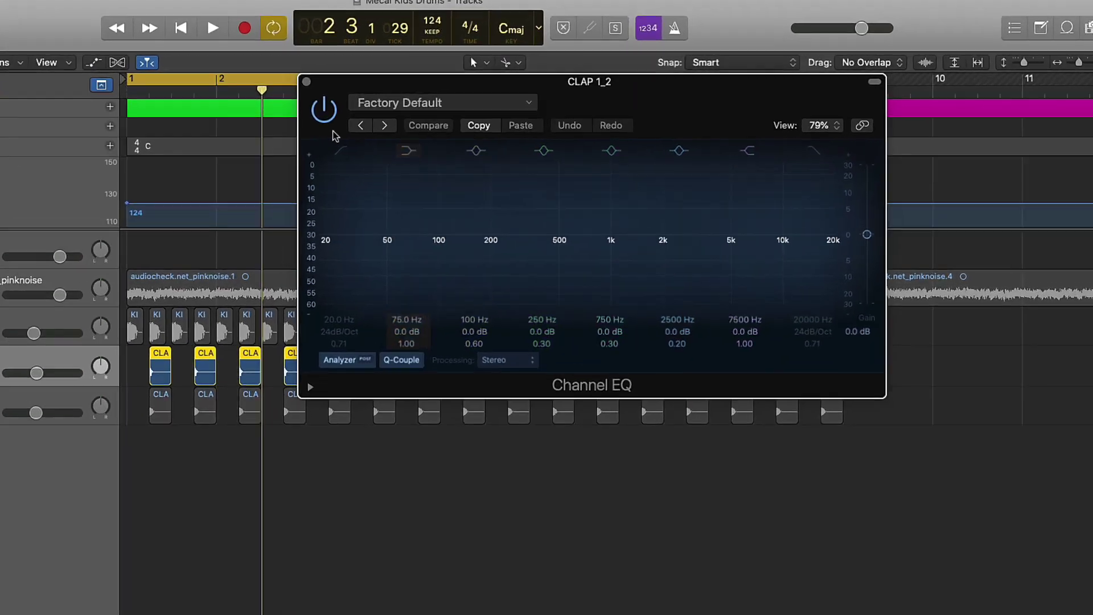
key(space)
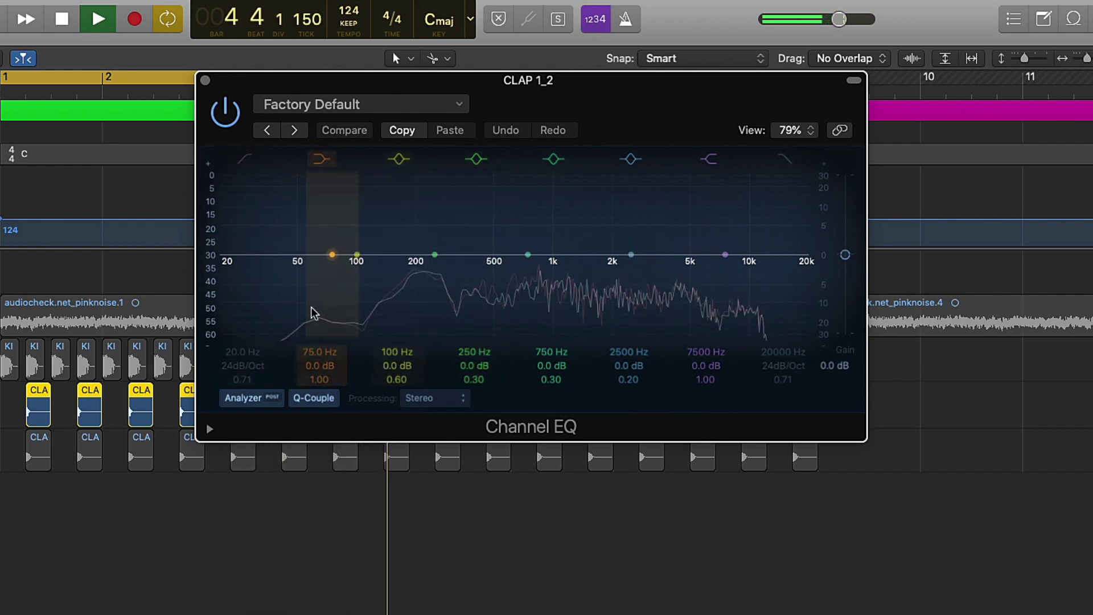
key(space)
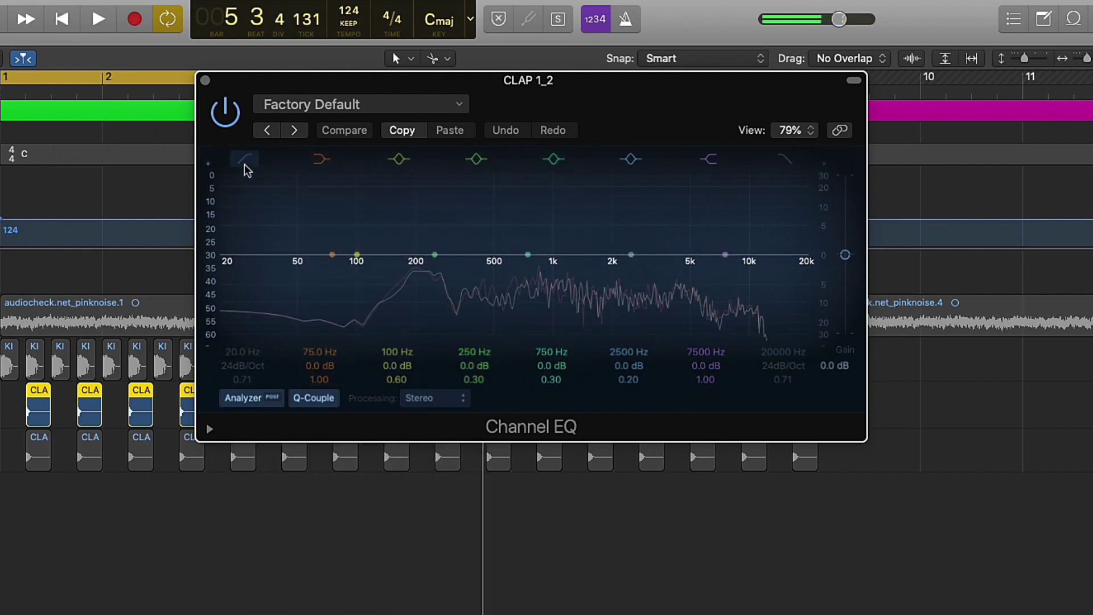
Enable the low cut filter on CLAP 1_2's EQ and set it to 166 Hz at 48 dB/Oct during playback.
click(245, 161)
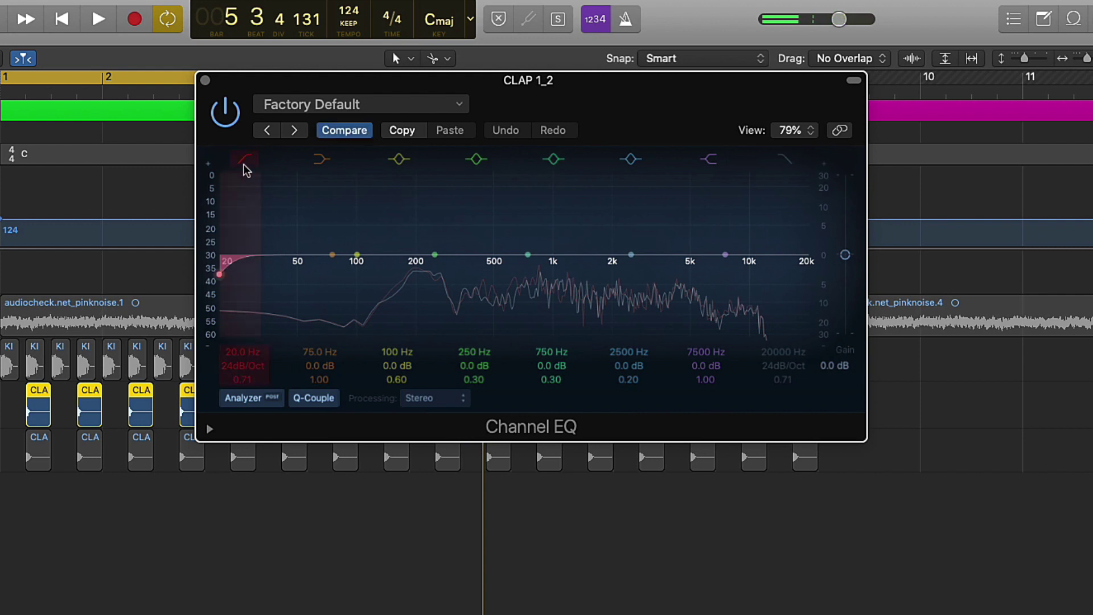
mouse_move(238, 374)
mouse_down()
mouse_move(234, 359)
mouse_move(235, 375)
mouse_up()
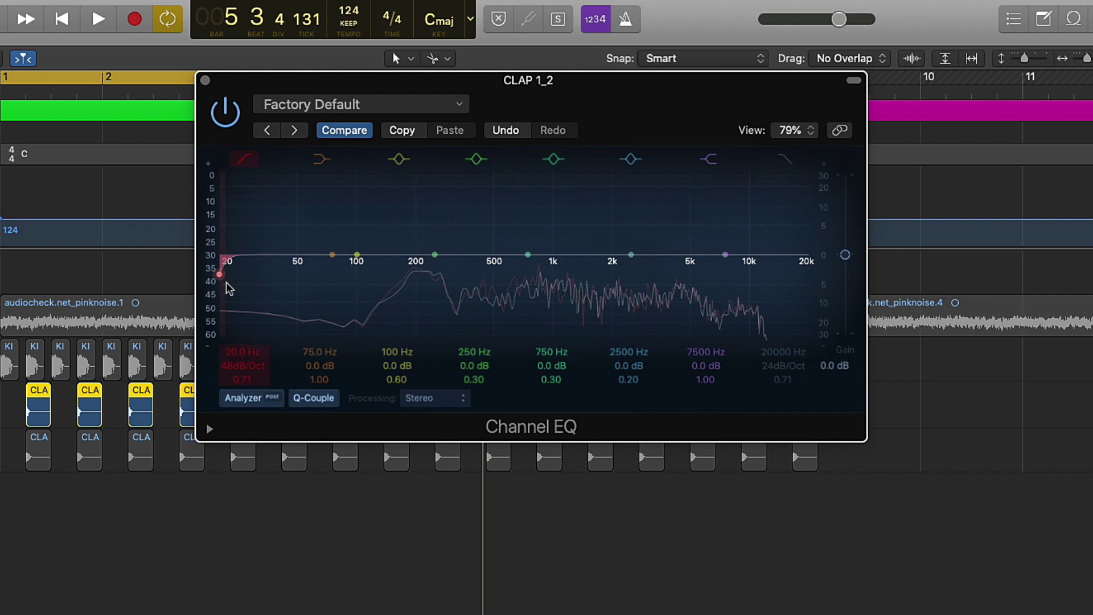
drag(229, 288, 378, 327)
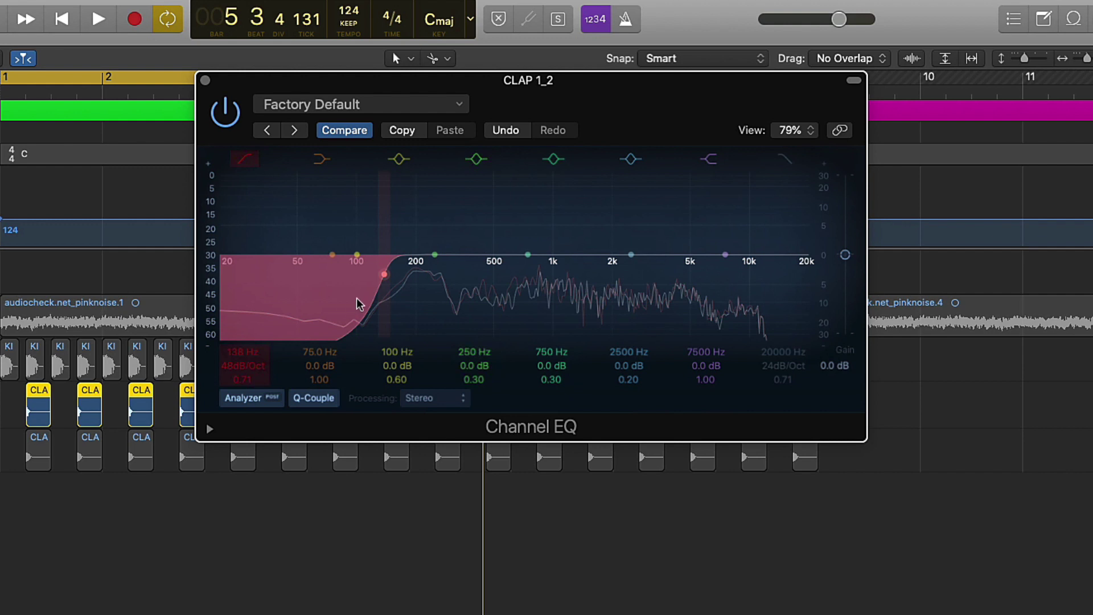
key(space)
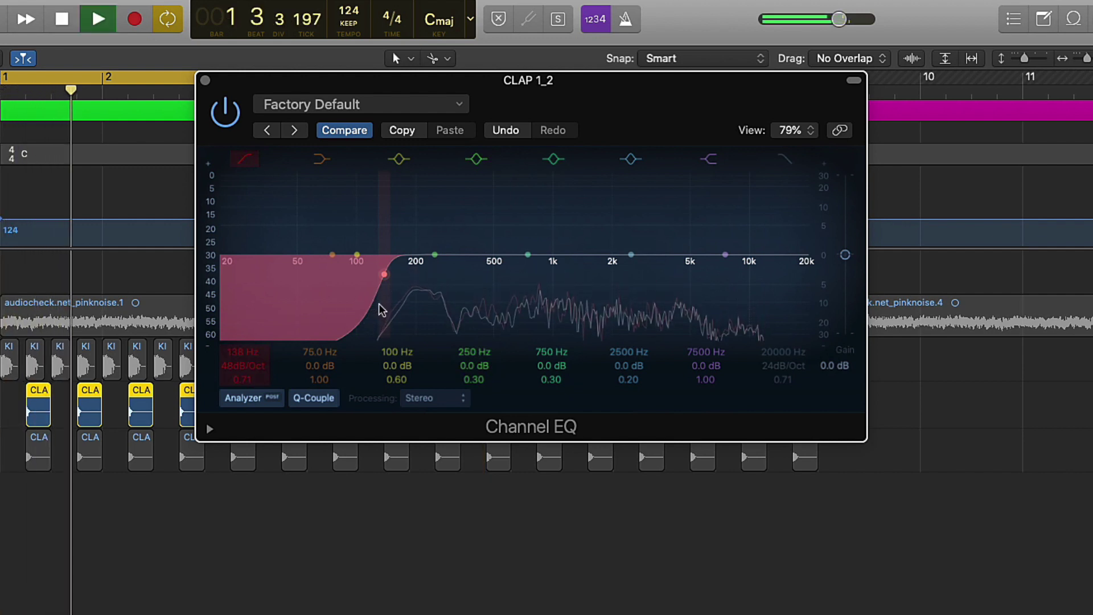
drag(381, 310, 439, 310)
drag(444, 309, 404, 309)
key(space)
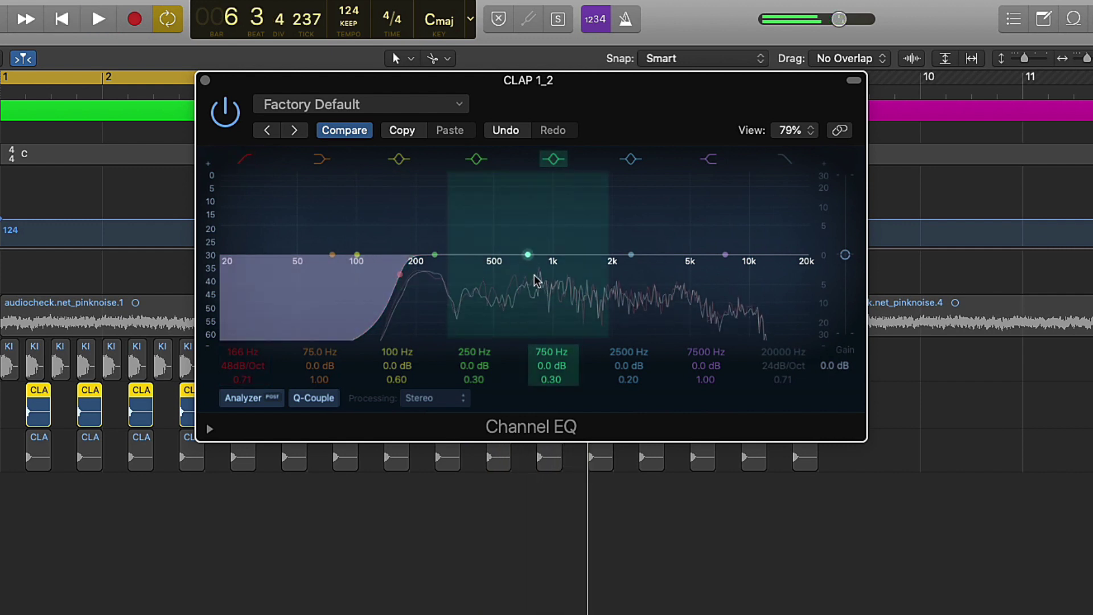
Sweep the 750 Hz band as a boost with a Q of 2.80 during playback, and set it to -3.0 dB at 650 Hz.
drag(558, 380, 559, 356)
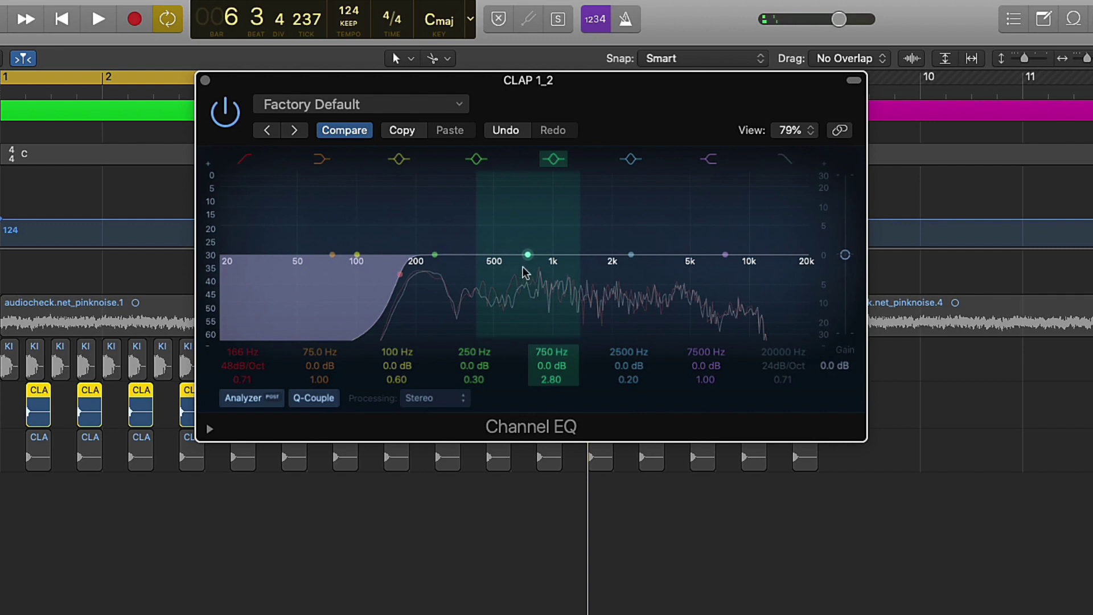
drag(524, 267, 462, 188)
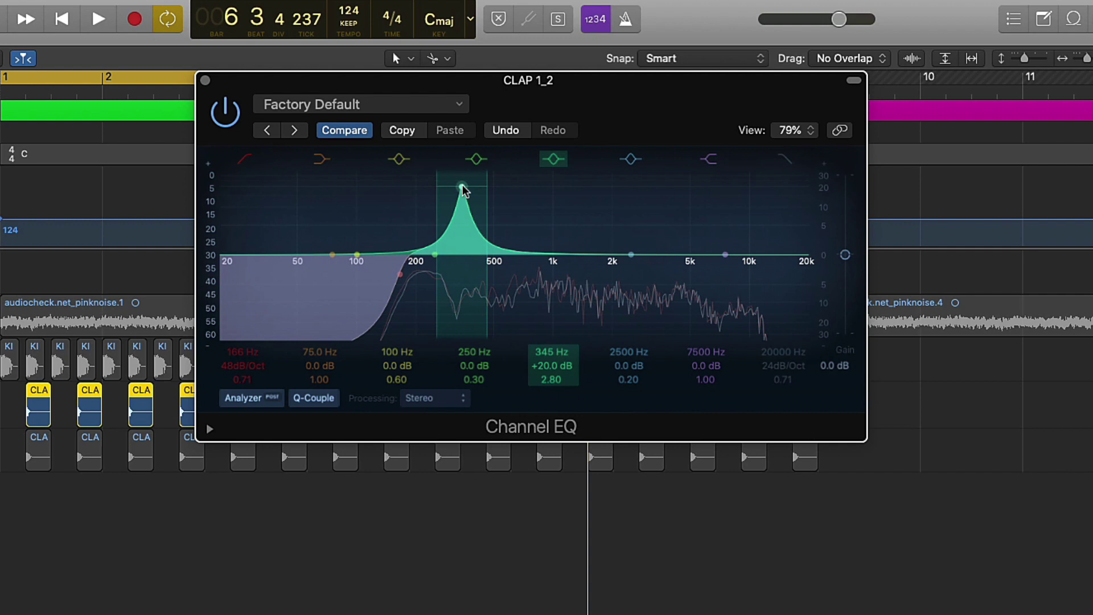
key(space)
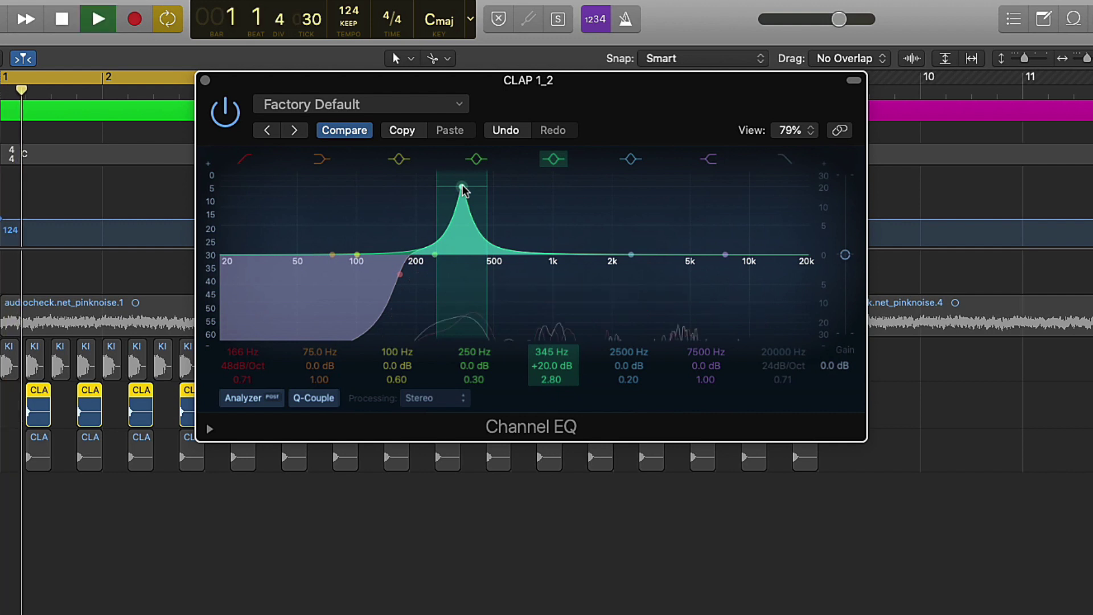
drag(463, 190, 519, 180)
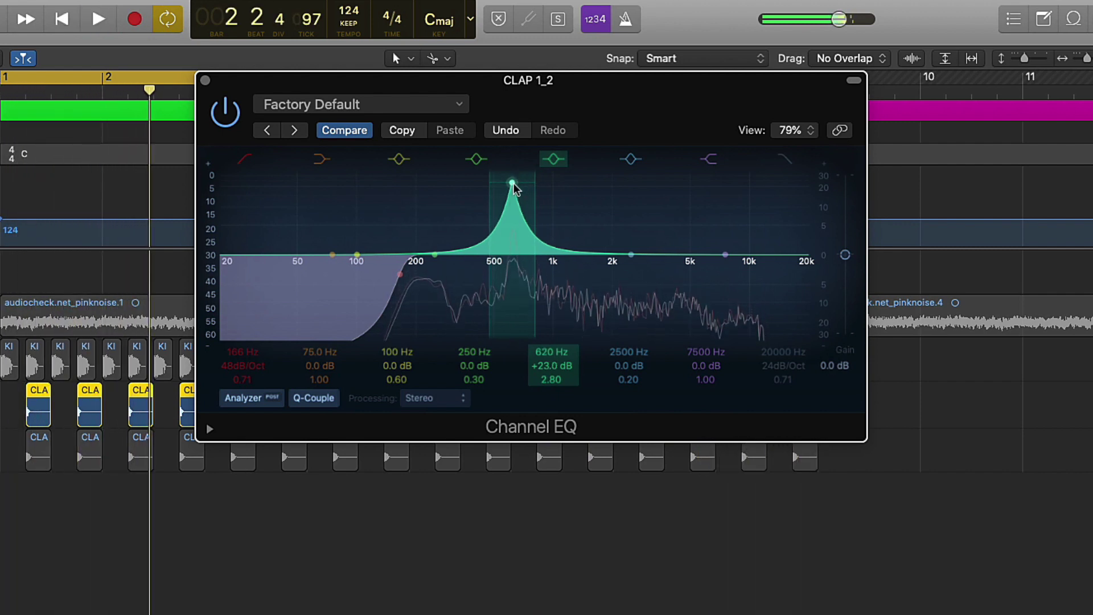
drag(514, 197, 519, 283)
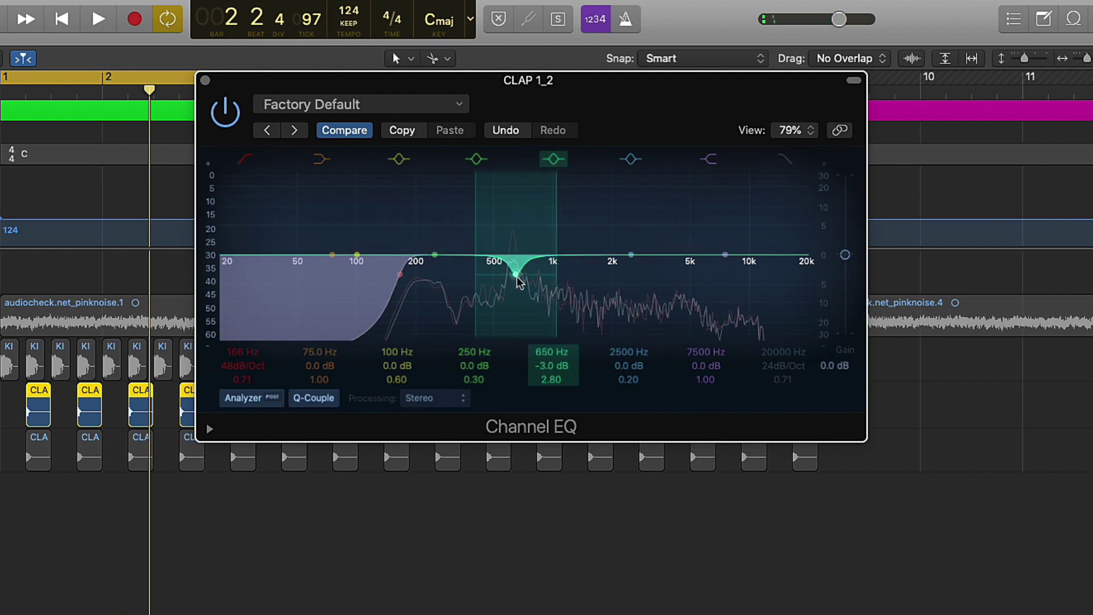
Sweep the 2500 Hz band as a narrow boost during playback, and set it to -1.5 dB at 3500 Hz with a Q of 2.90.
key(space)
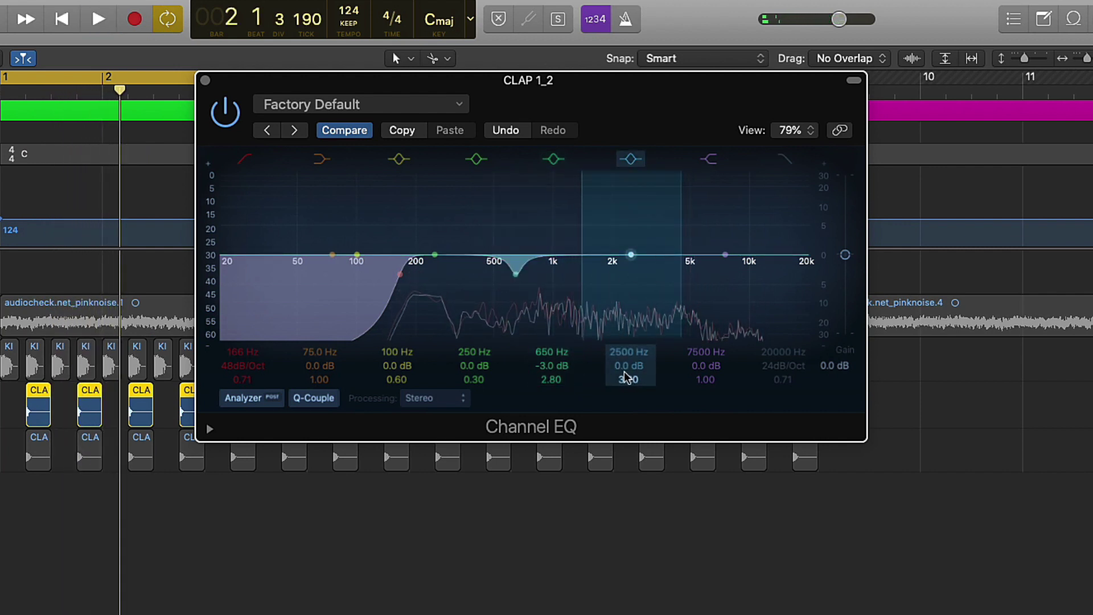
drag(632, 272, 578, 194)
scroll(622, 338, down, 3)
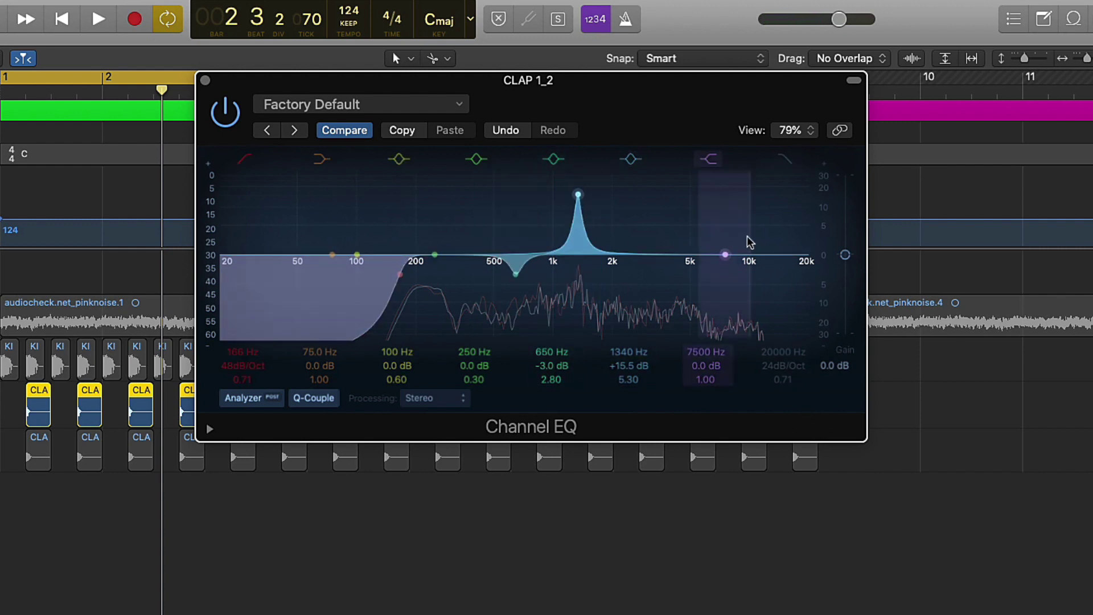
key(space)
drag(599, 338, 616, 338)
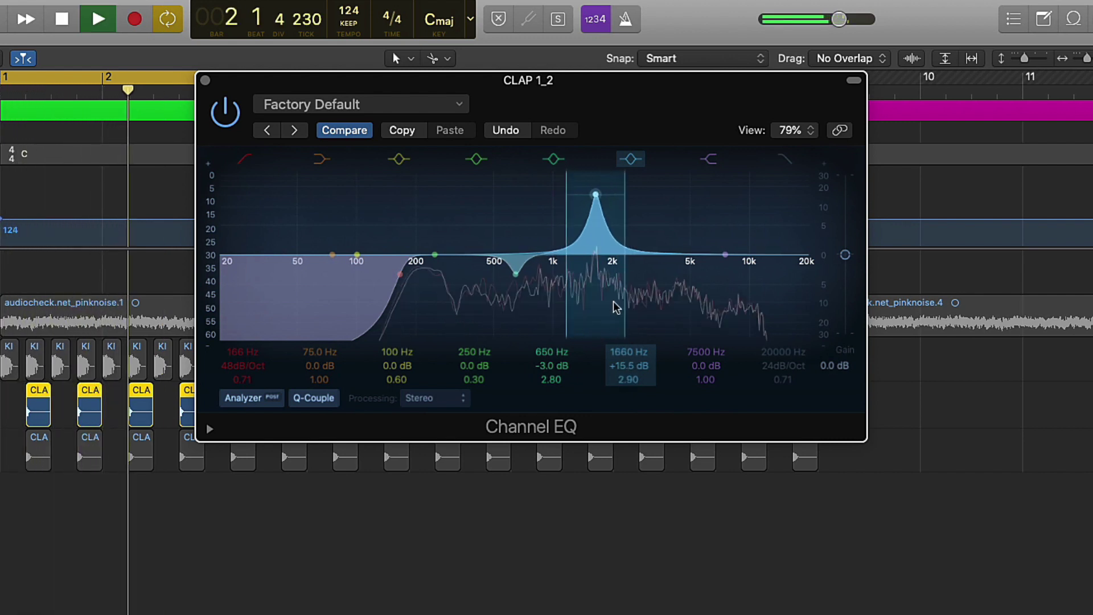
drag(595, 197, 654, 199)
key(space)
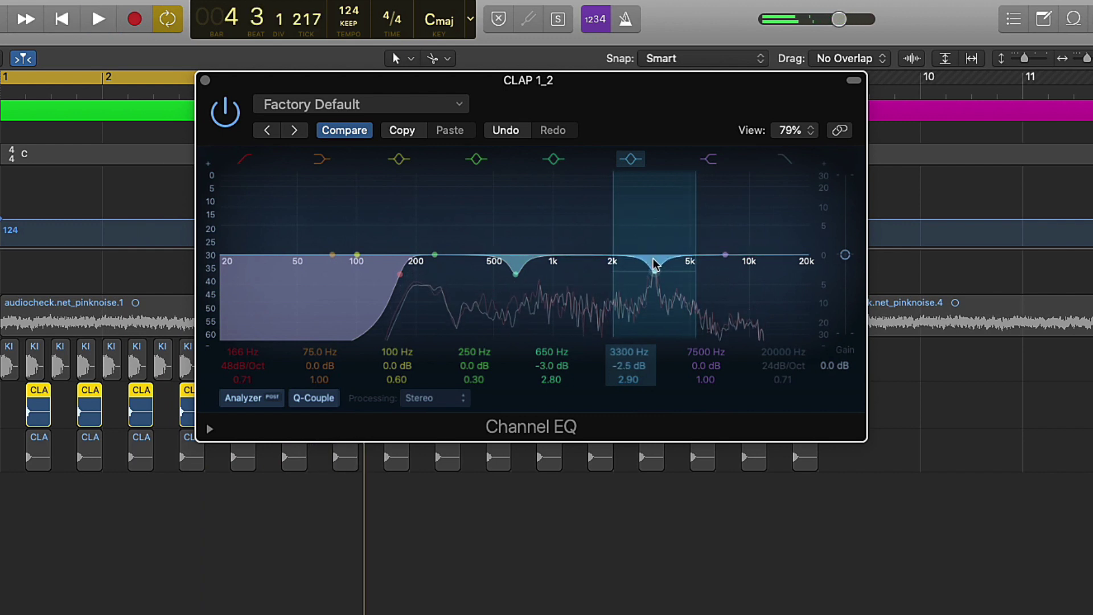
key(space)
mouse_move(655, 273)
mouse_down()
mouse_move(680, 273)
mouse_move(659, 268)
mouse_up()
Play CLAP 1_2 while switching its Channel EQ off and back on to compare the processed and unprocessed sound.
click(216, 107)
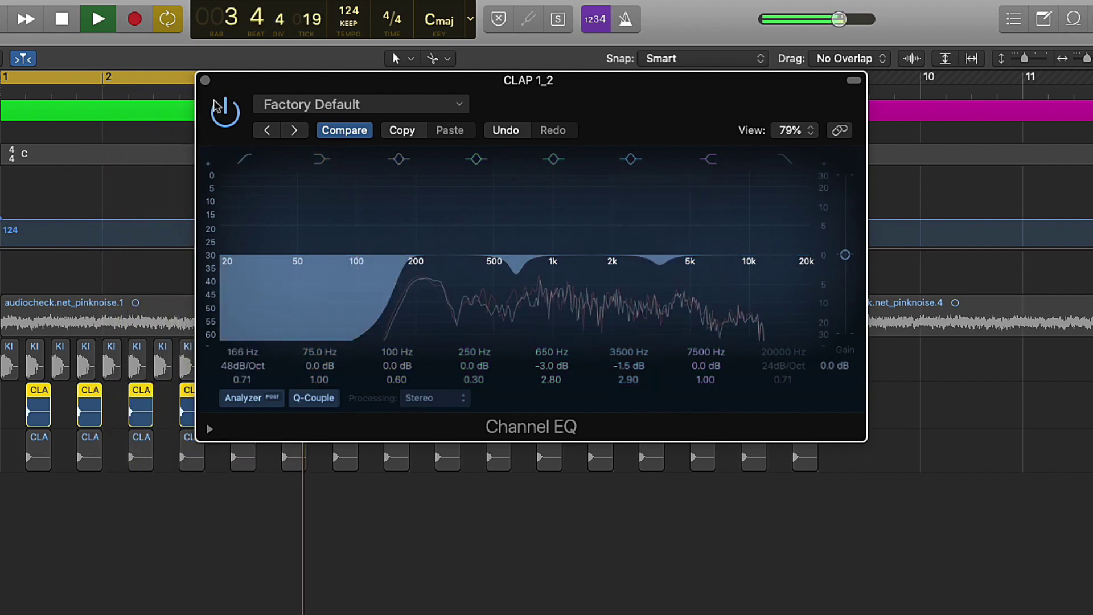
key(space)
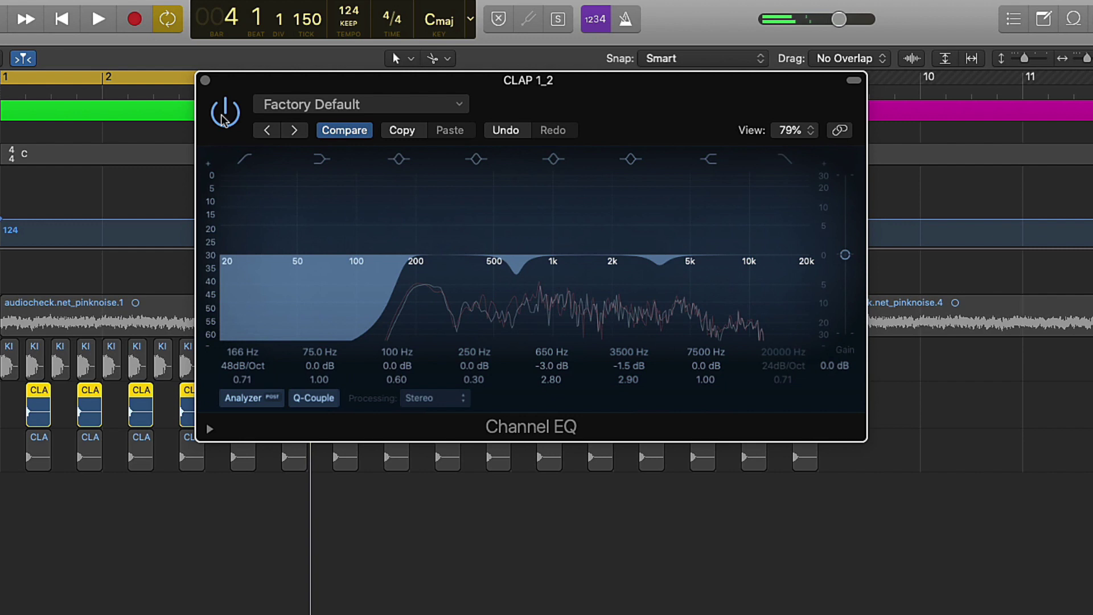
drag(641, 114, 686, 184)
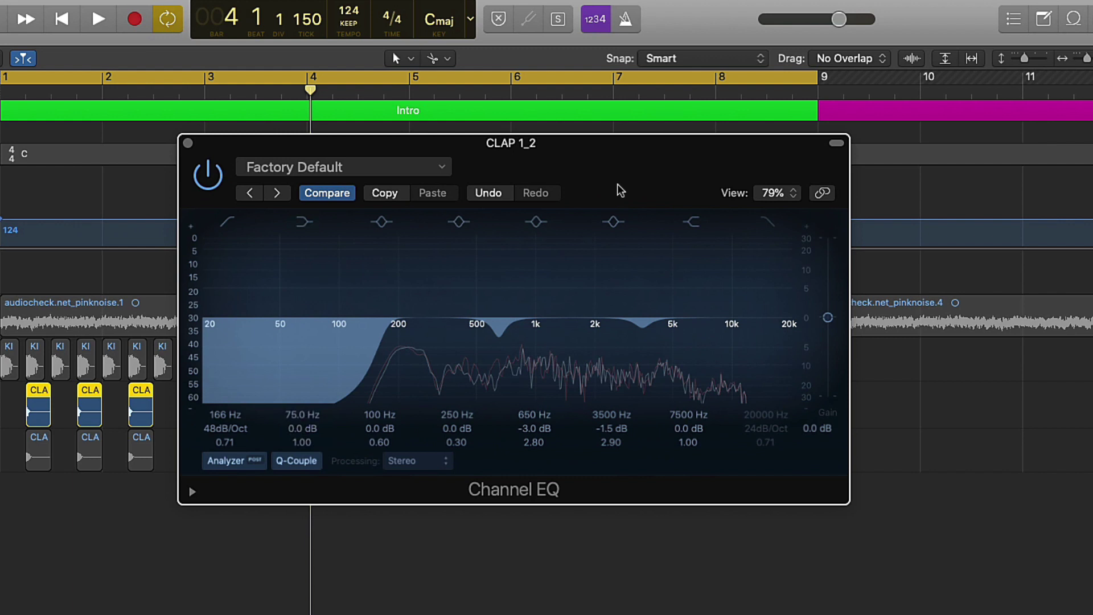
drag(652, 191, 652, 191)
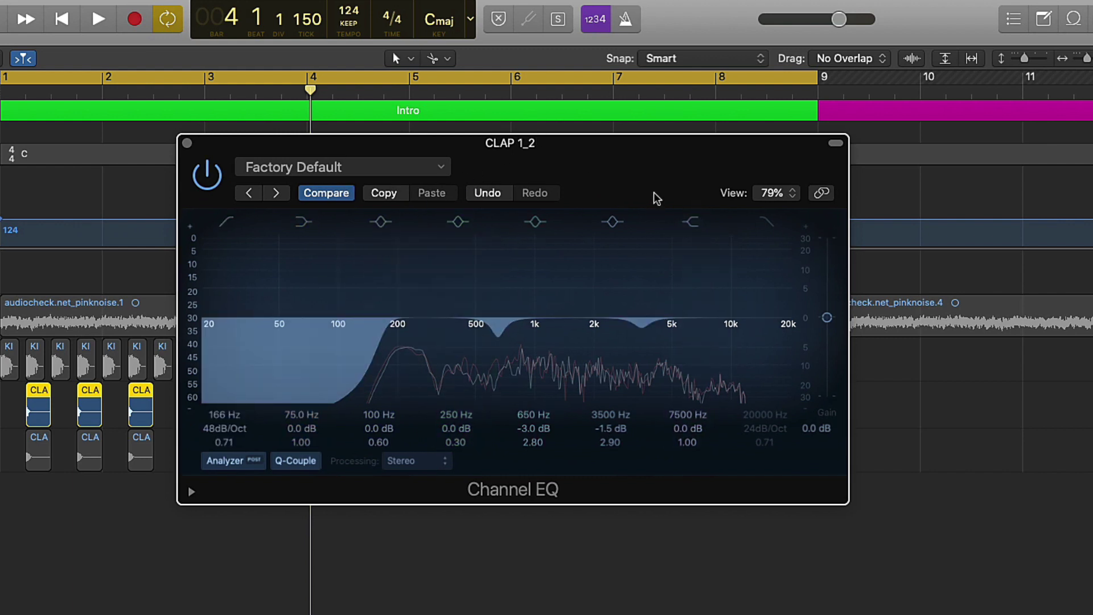
key(space)
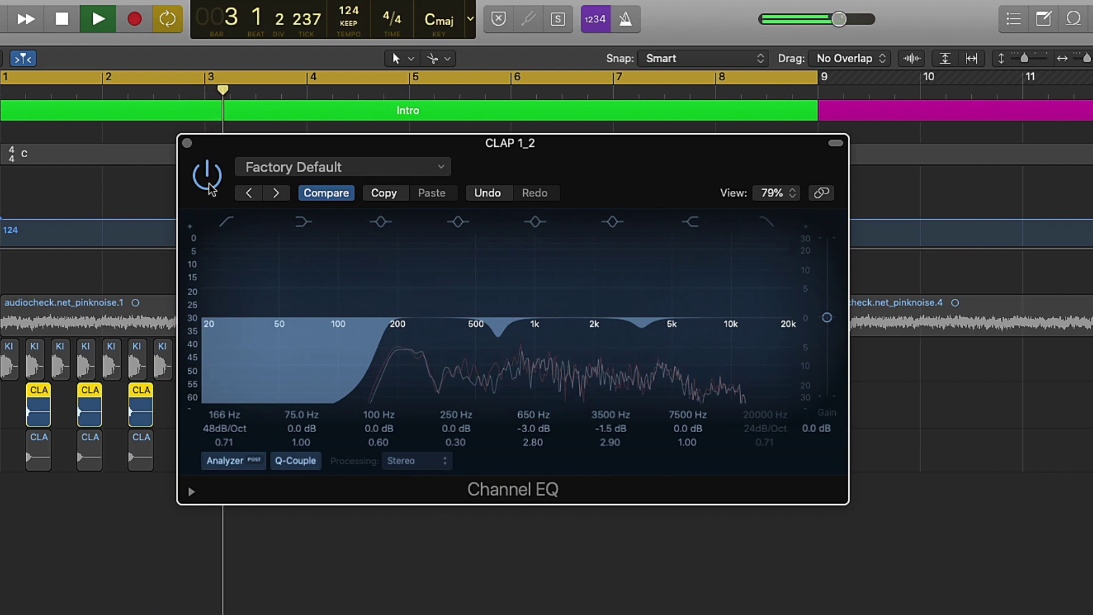
click(210, 185)
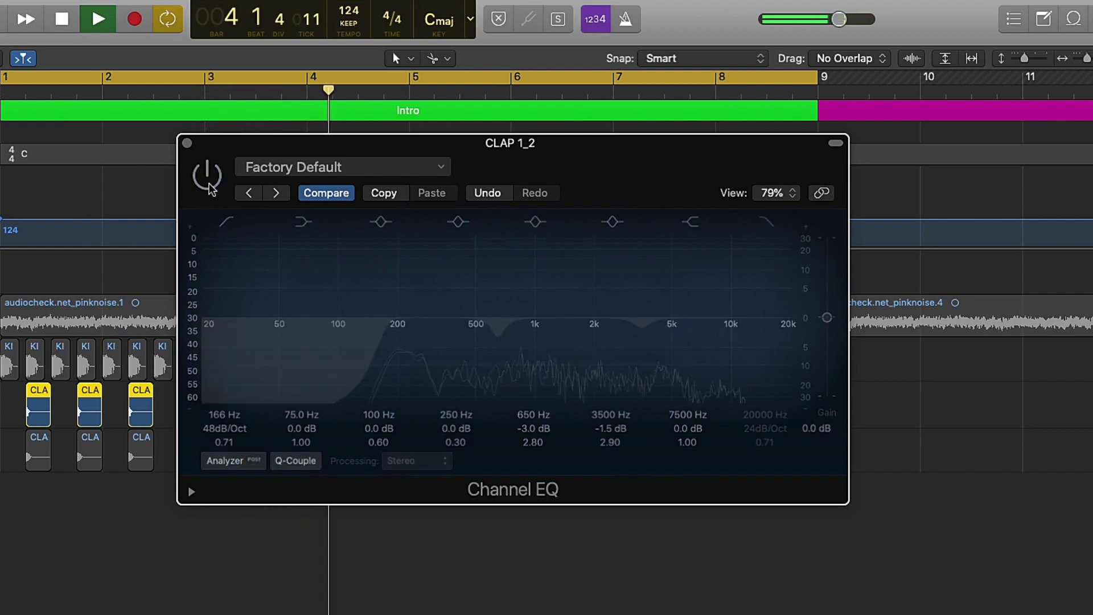
click(208, 176)
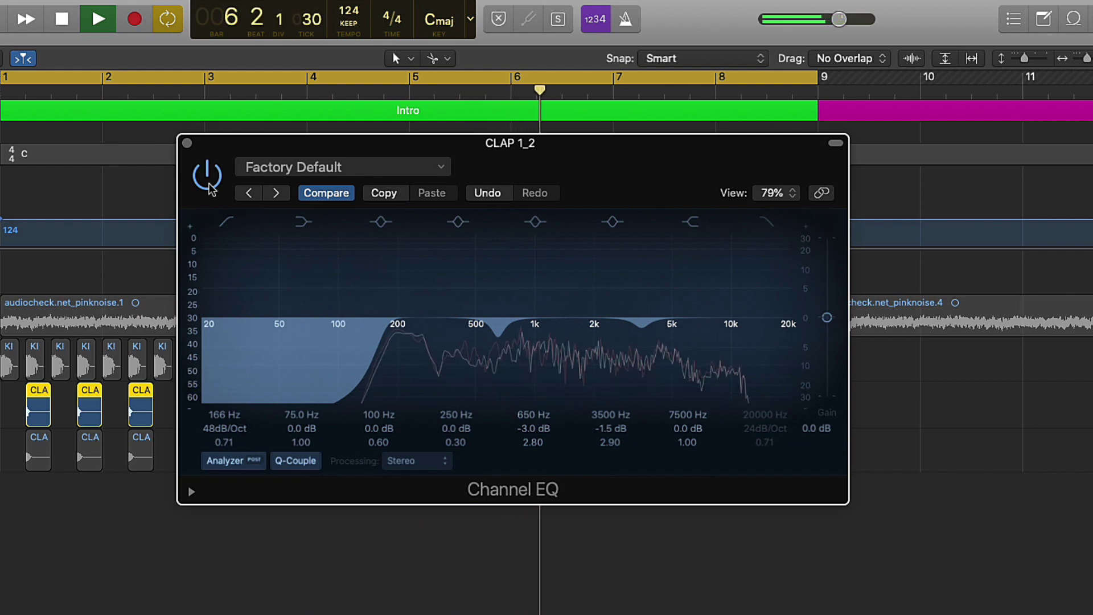
key(space)
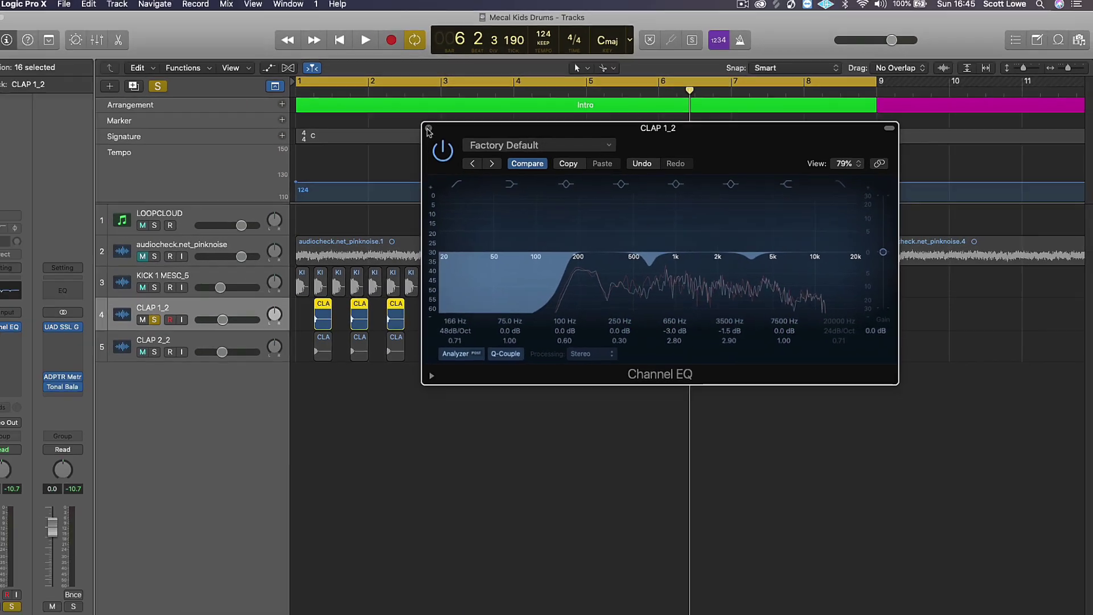
Close CLAP 1_2's EQ, solo only CLAP 2_2, and add a Channel EQ to it during playback.
click(186, 144)
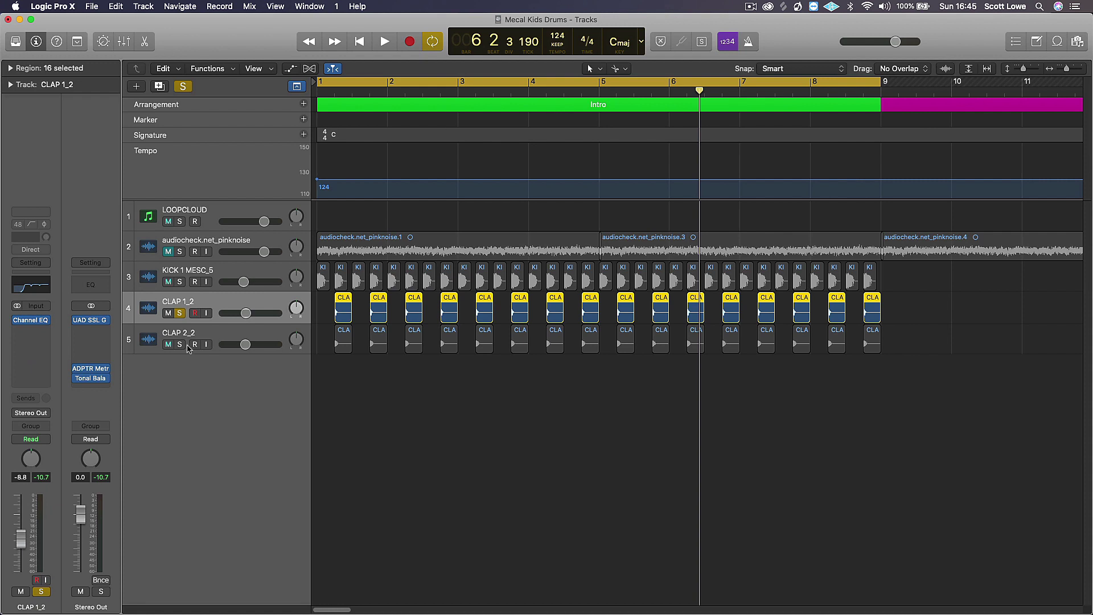
click(187, 346)
key(space)
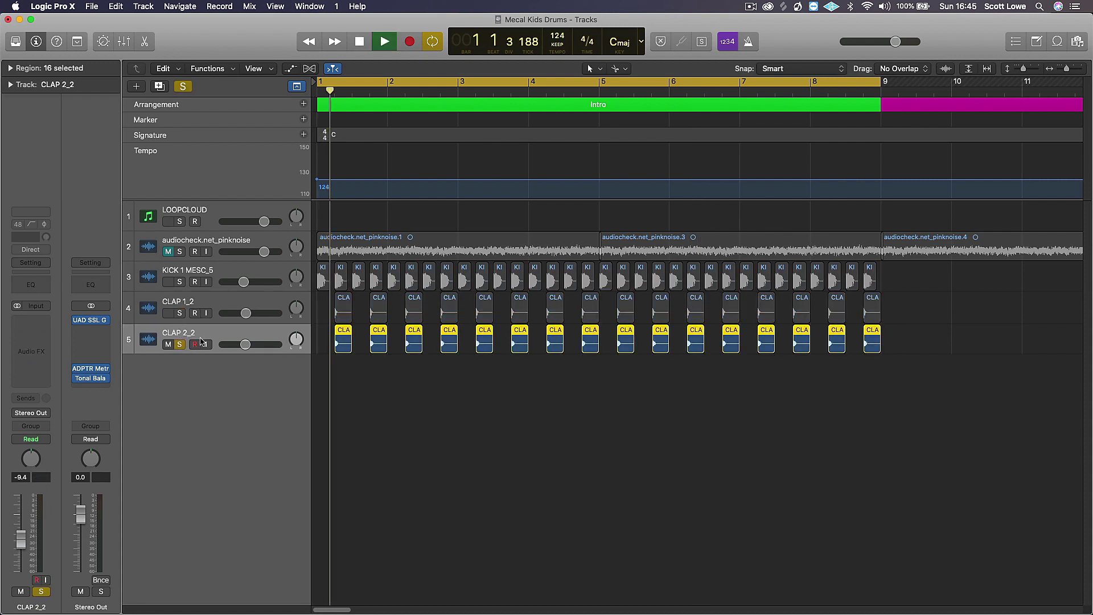
click(44, 289)
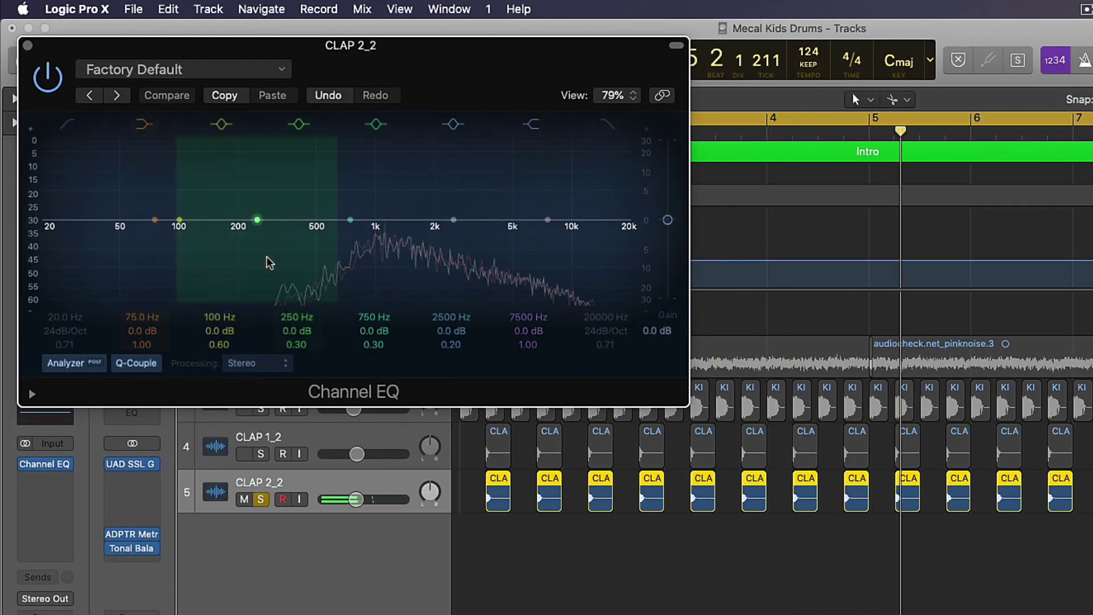
Enable the low cut filter on CLAP 2_2's EQ and set it to 360 Hz at 48 dB/Oct.
click(68, 124)
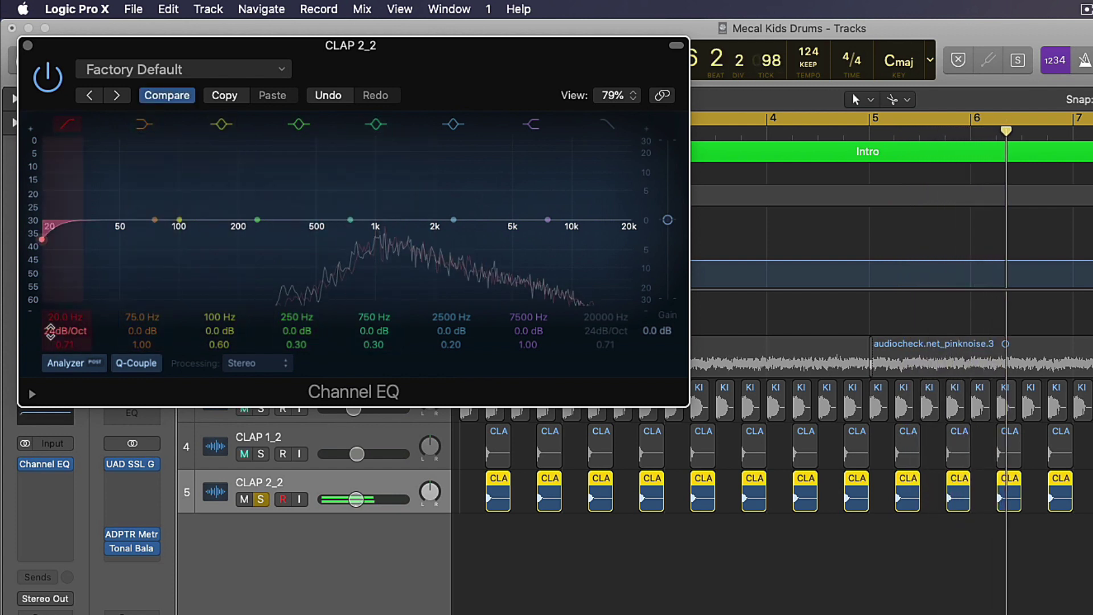
drag(50, 331, 50, 316)
drag(54, 251, 285, 255)
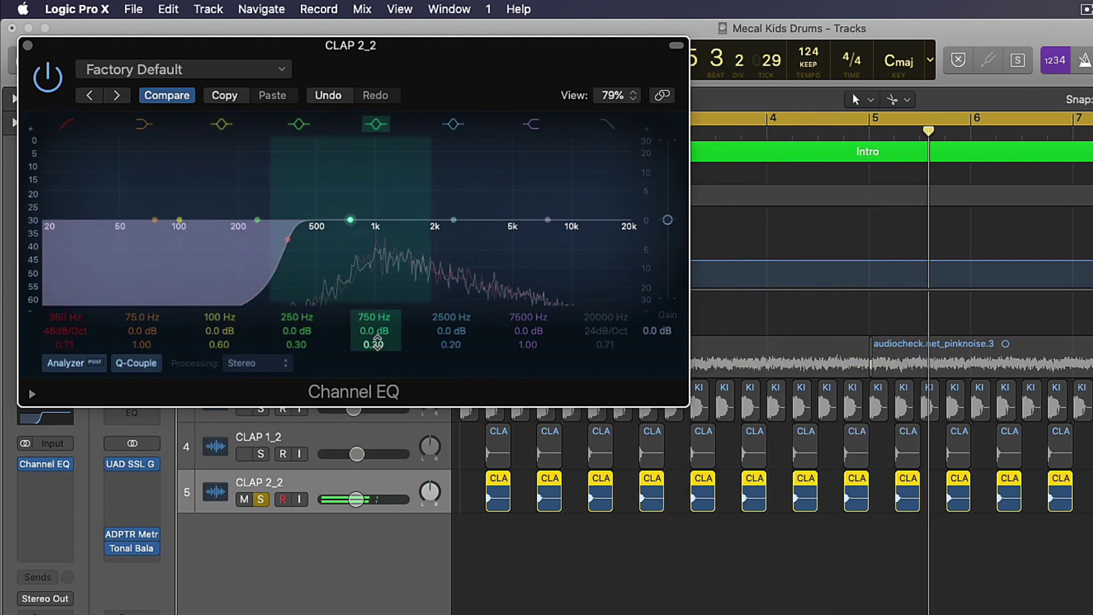
Sweep CLAP 2_2's 750 Hz band as a narrow boost, set it to -2.5 dB at 1120 Hz with a Q of 2.50, and close the EQ.
mouse_move(374, 344)
mouse_down()
mouse_move(364, 264)
mouse_move(374, 262)
mouse_up()
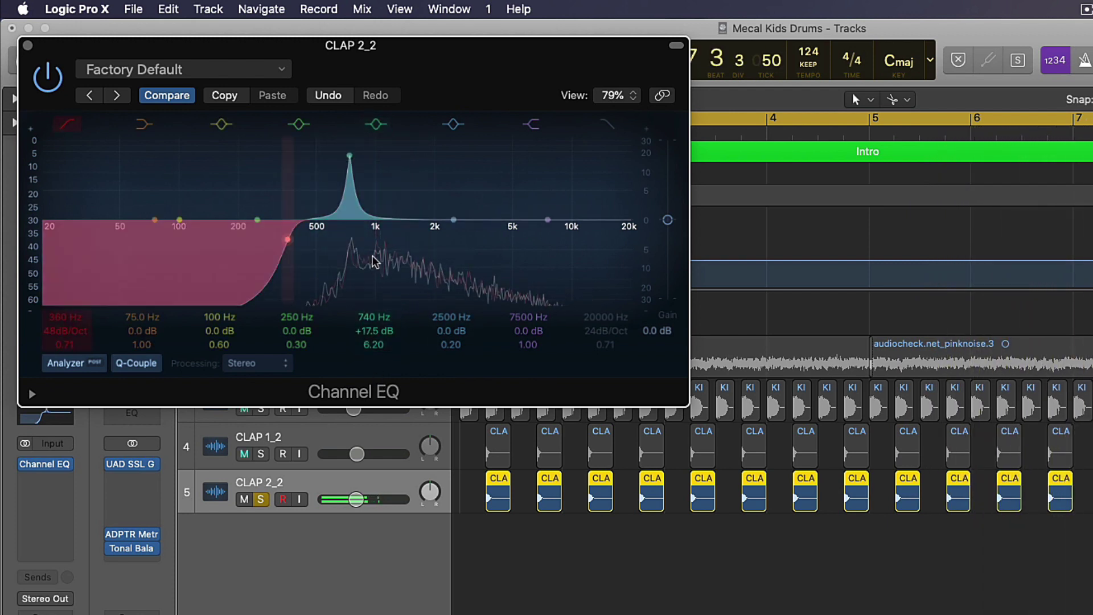
drag(354, 174, 399, 230)
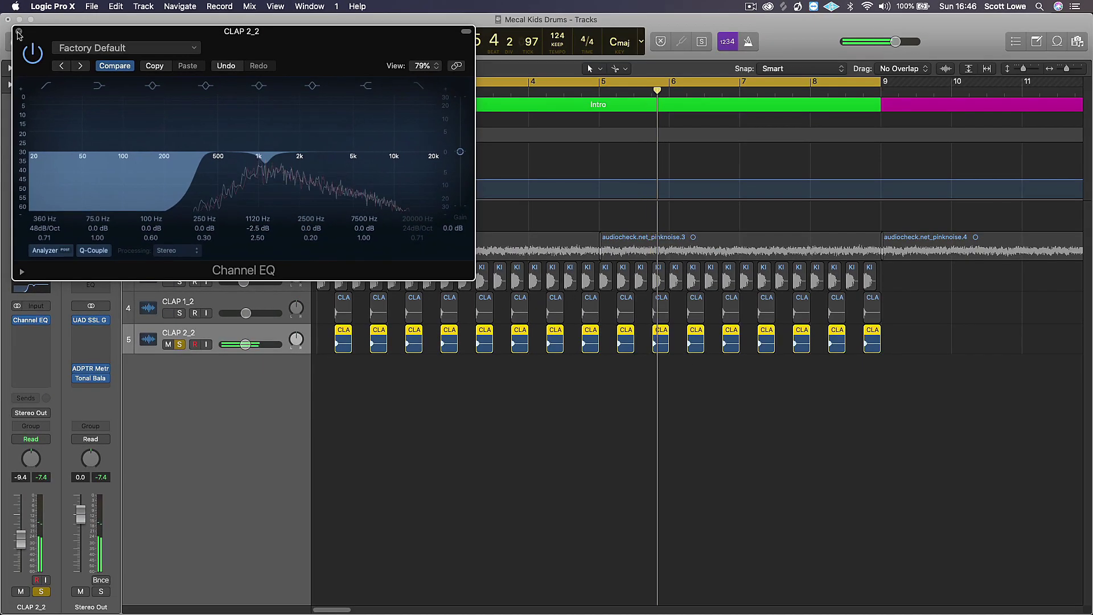
click(18, 33)
Play both clap tracks soloed together from the start and lower CLAP 2_2 to -10.4 dB and CLAP 1_2 to -9.4 dB.
click(189, 301)
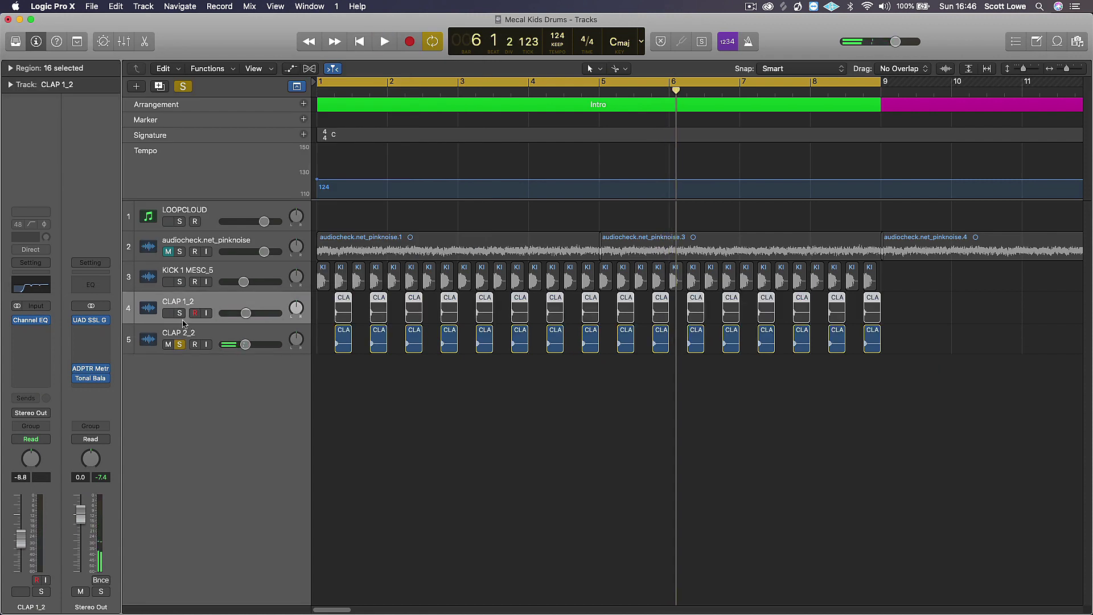
key(Return)
key(space)
key(s)
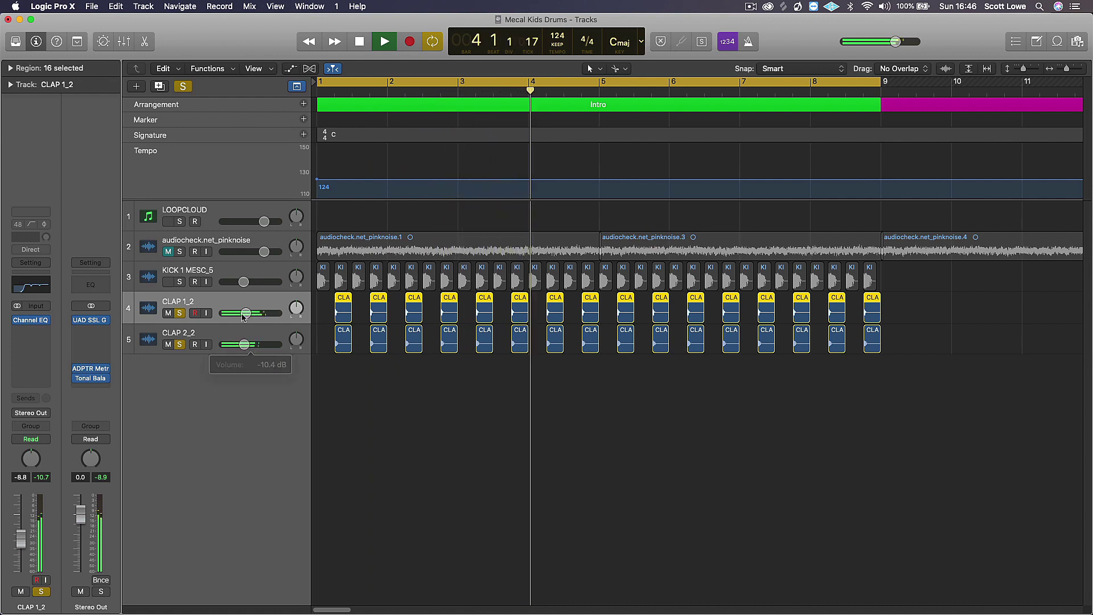
key(space)
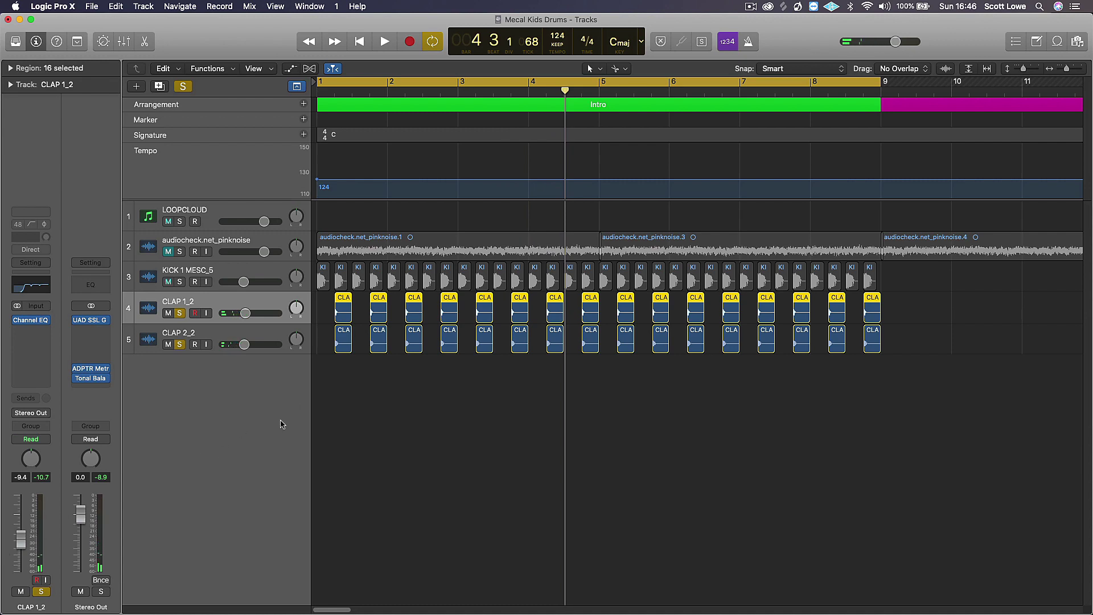
Show the mixer and activate the bypassed Space Designer reverb on the SMALL VERB bus.
key(x)
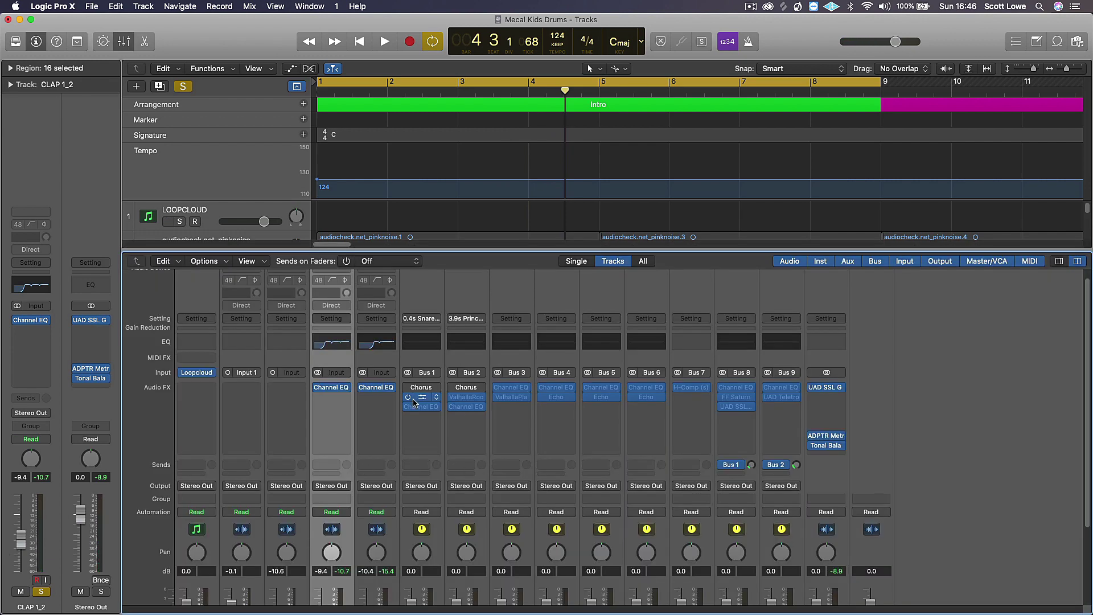
scroll(410, 455, down, 4)
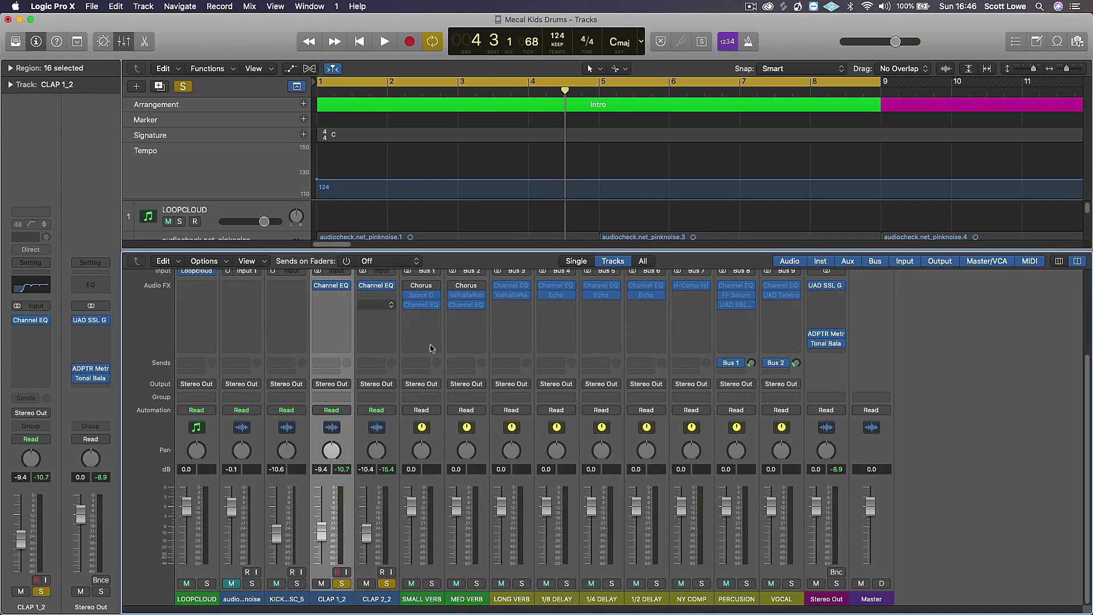
scroll(431, 348, up, 3)
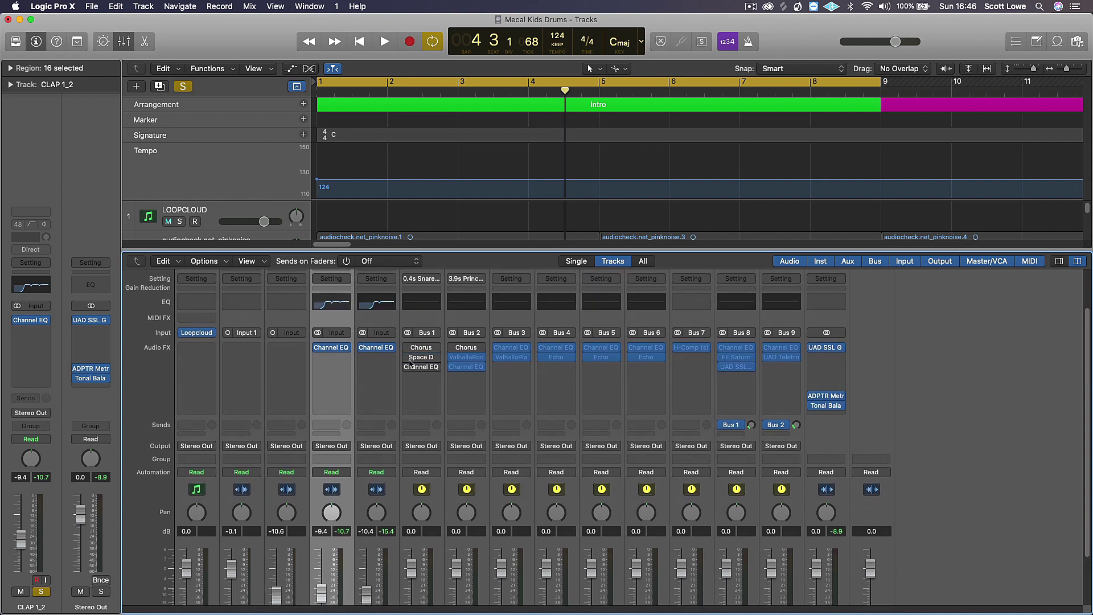
click(410, 362)
click(407, 359)
click(420, 359)
click(633, 251)
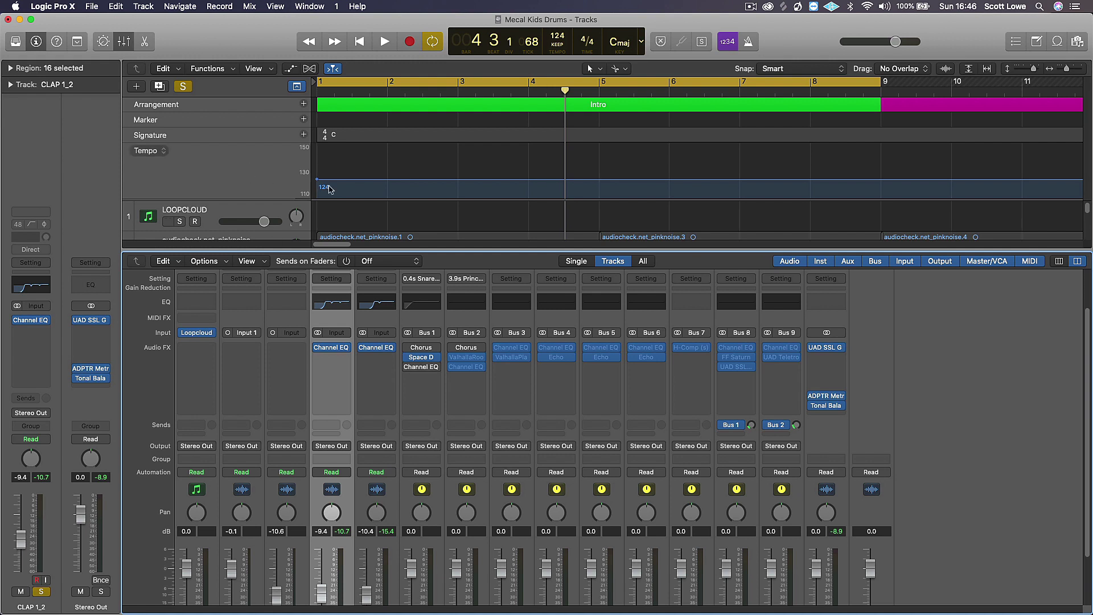
Create a new auxiliary channel strip with Bus 17 as input, raise its fader to -1.1 dB, and hide the mixer.
click(205, 261)
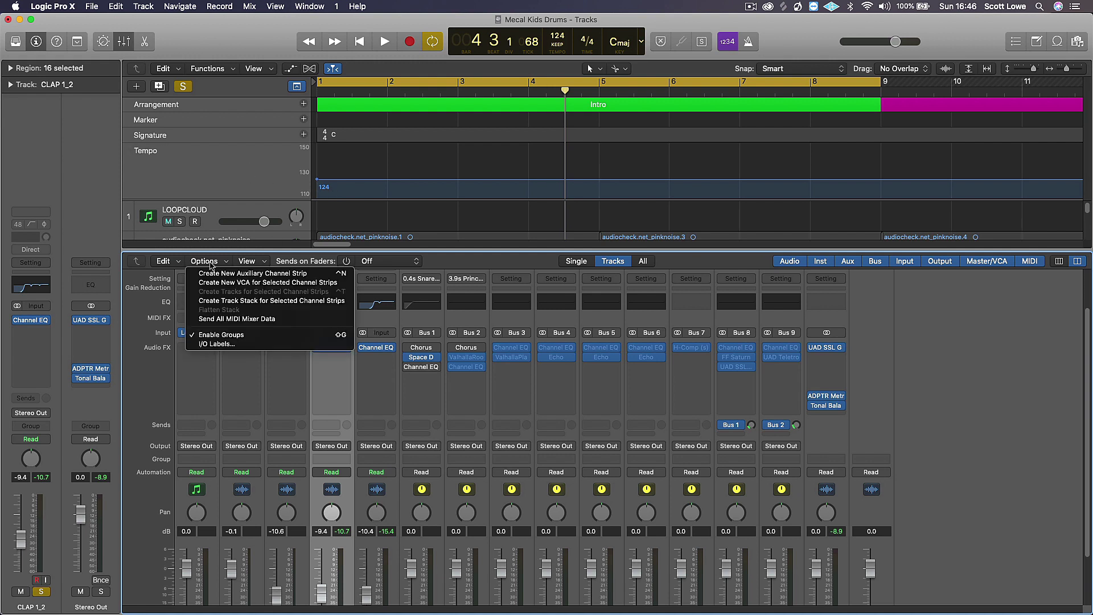
click(261, 274)
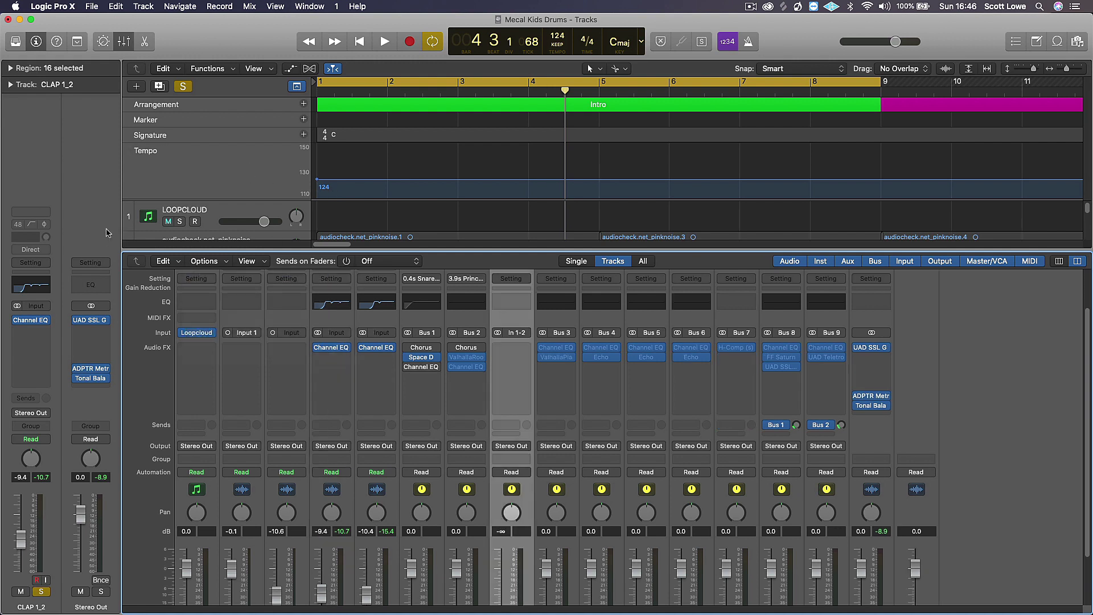
scroll(359, 406, down, 3)
scroll(455, 407, up, 5)
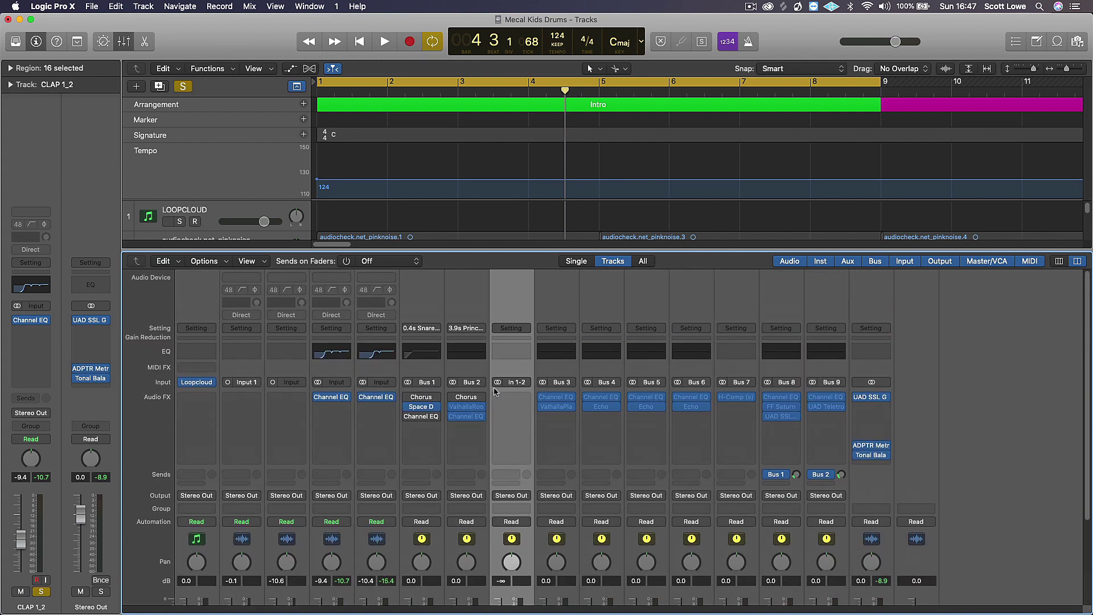
click(521, 384)
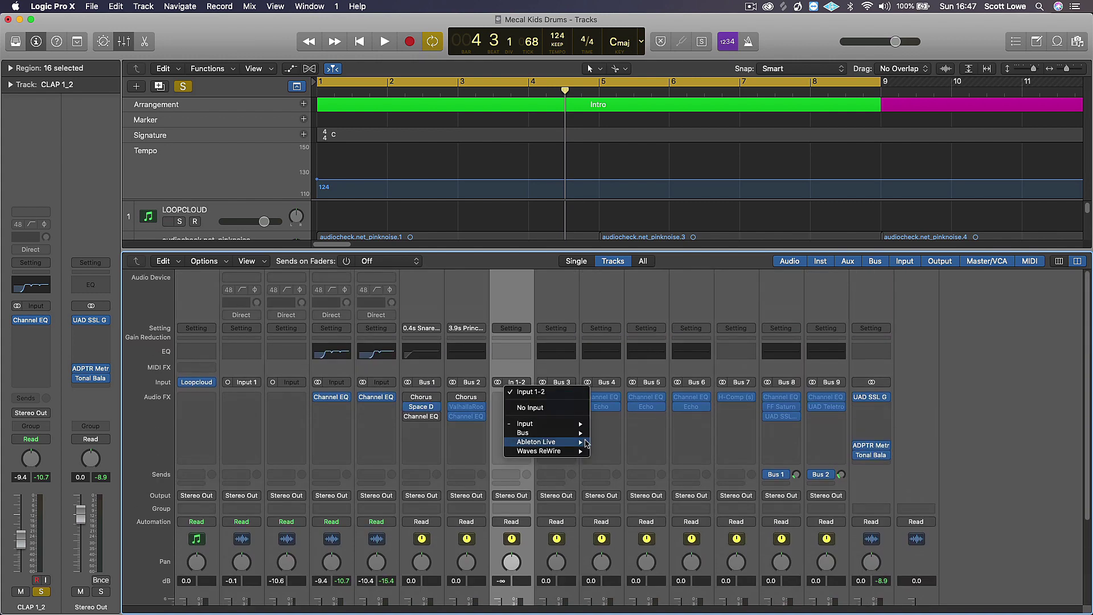
mouse_move(556, 434)
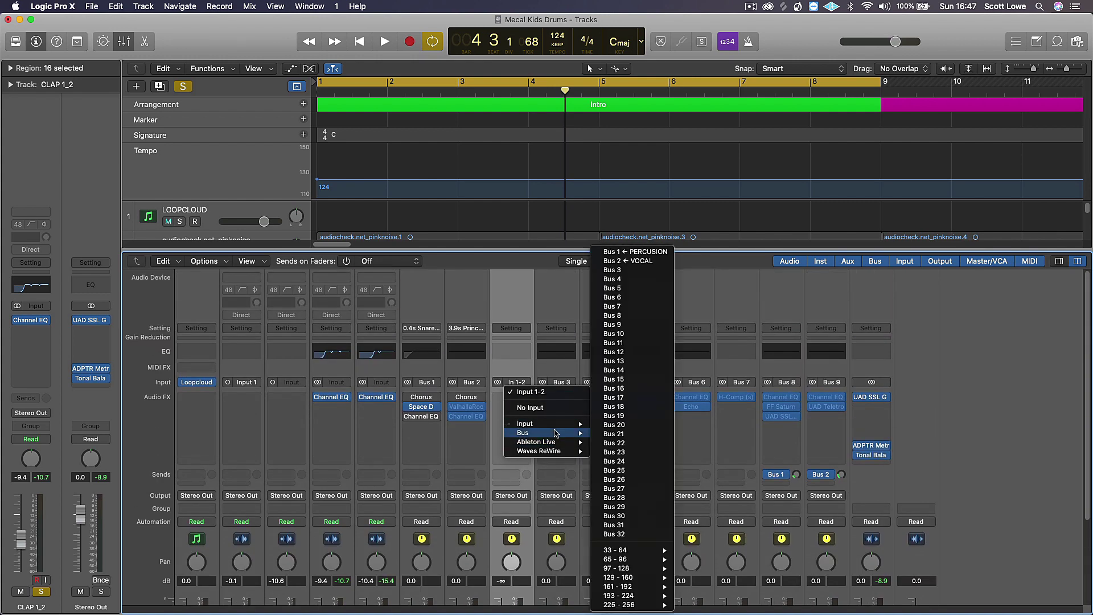
click(647, 398)
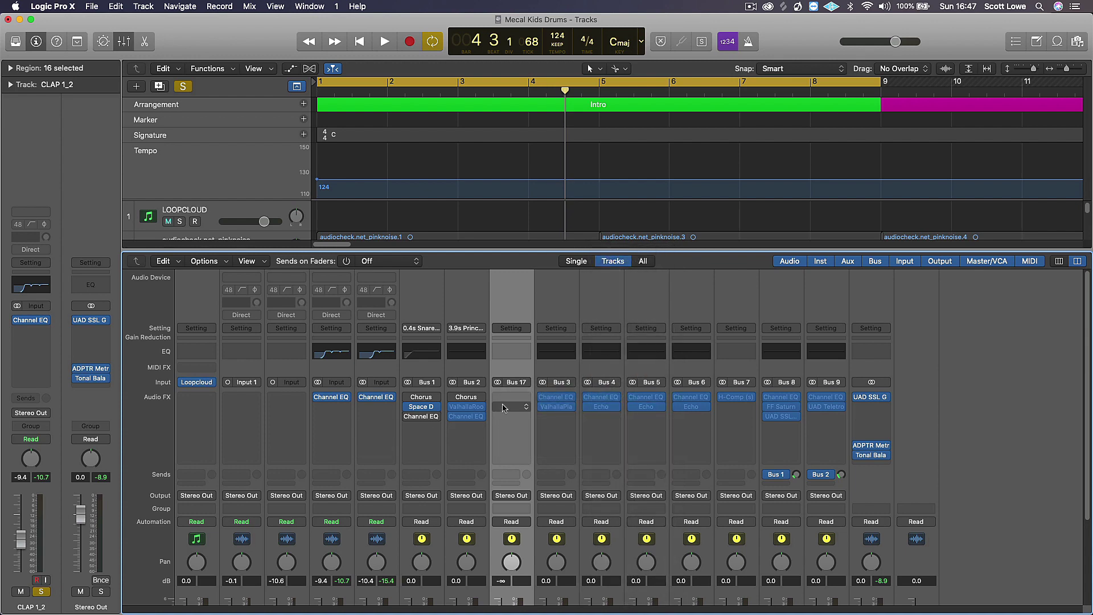
scroll(486, 531, down, 4)
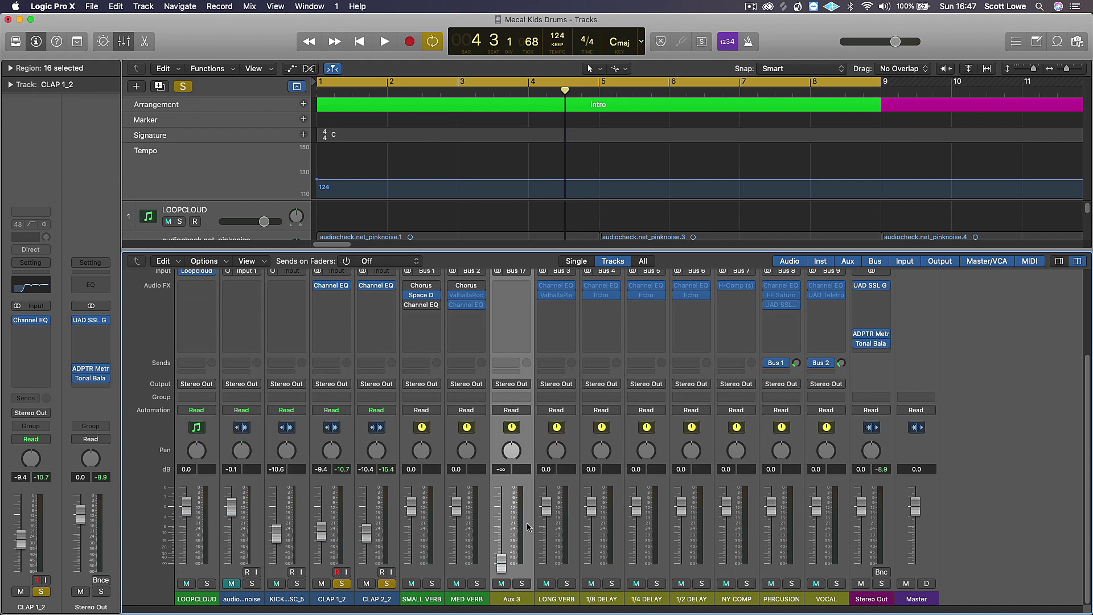
drag(500, 562, 501, 510)
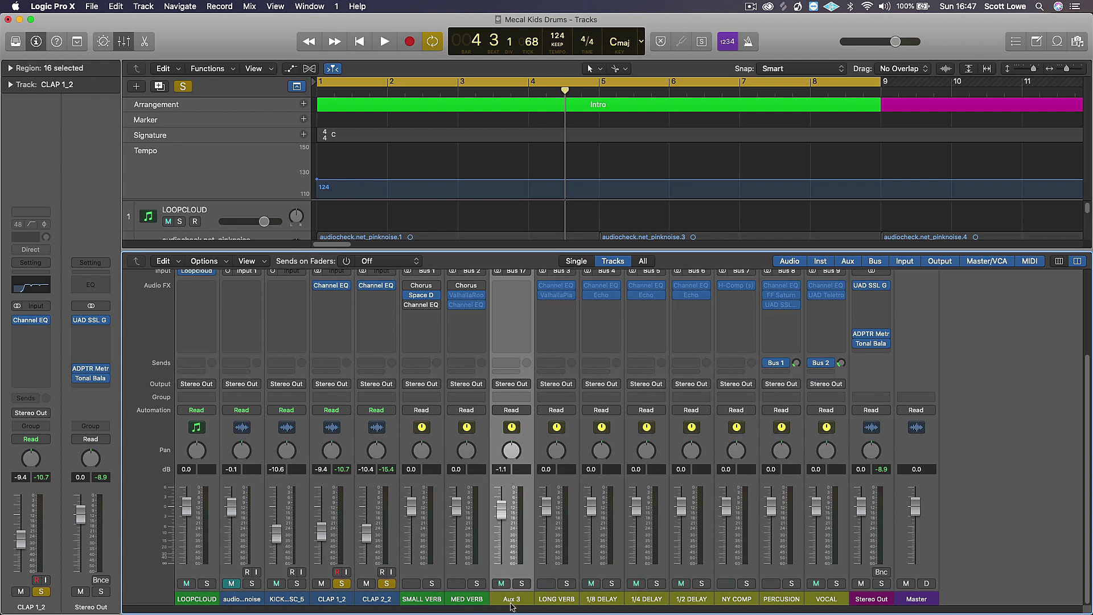
key(x)
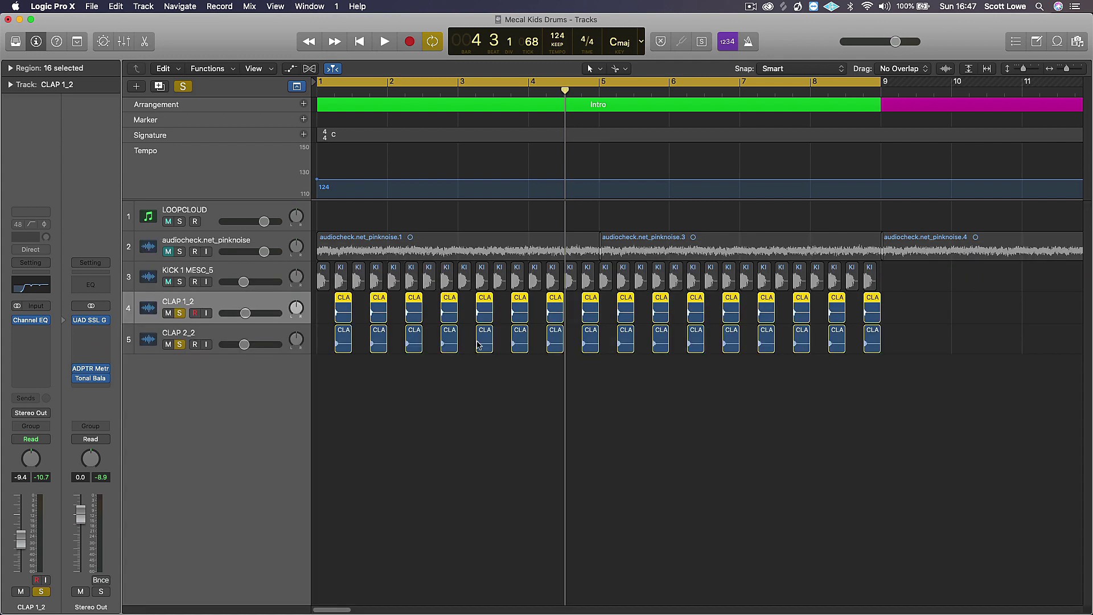
Add a send from CLAP 1_2 to Bus 1 (SMALL VERB).
click(362, 415)
click(250, 311)
click(31, 402)
mouse_move(41, 417)
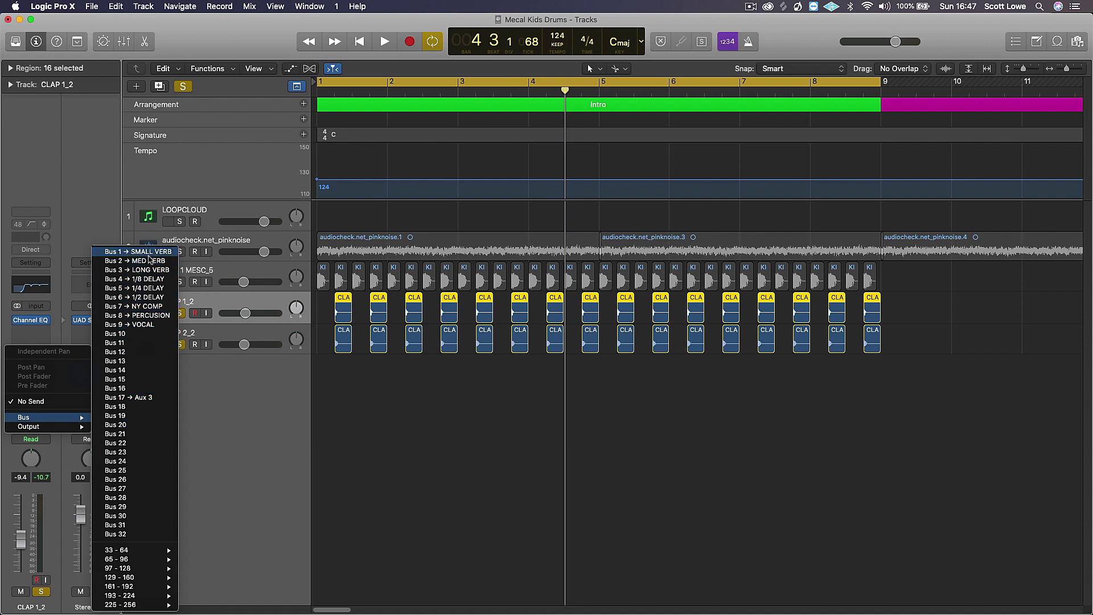
click(149, 258)
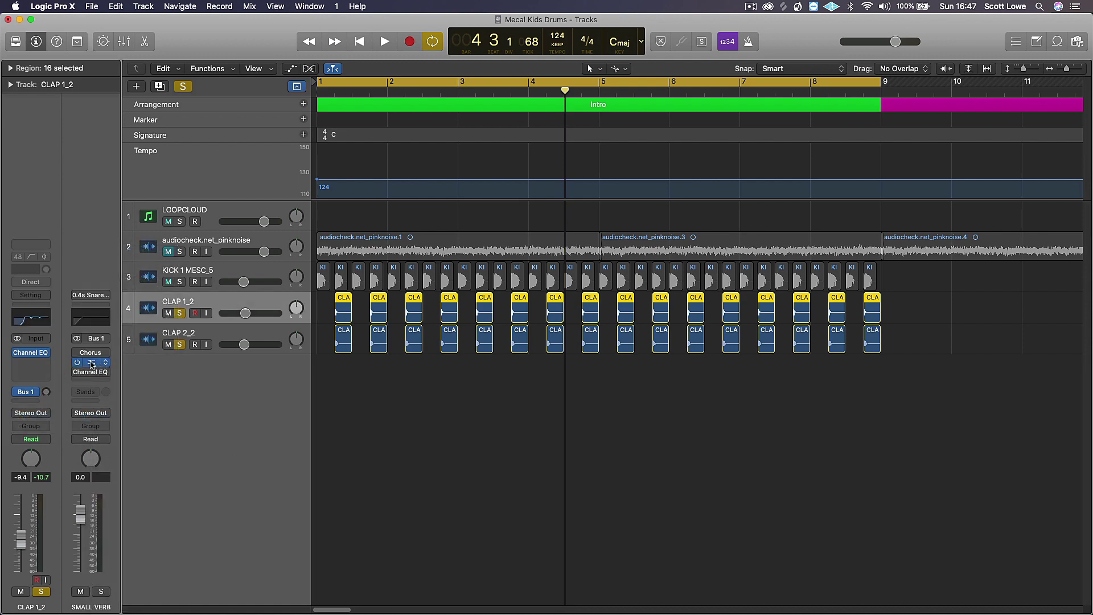
Load the 0.7s Drum Plate preset in SMALL VERB's Space Designer with dry muted and wet at 0.0 dB, and close it.
click(92, 361)
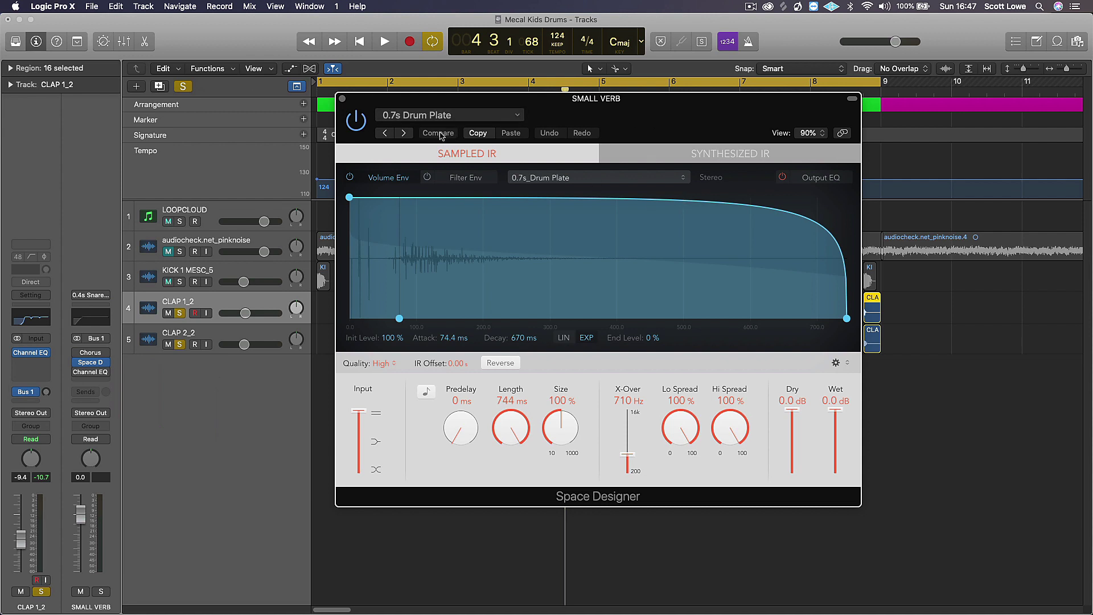
click(480, 116)
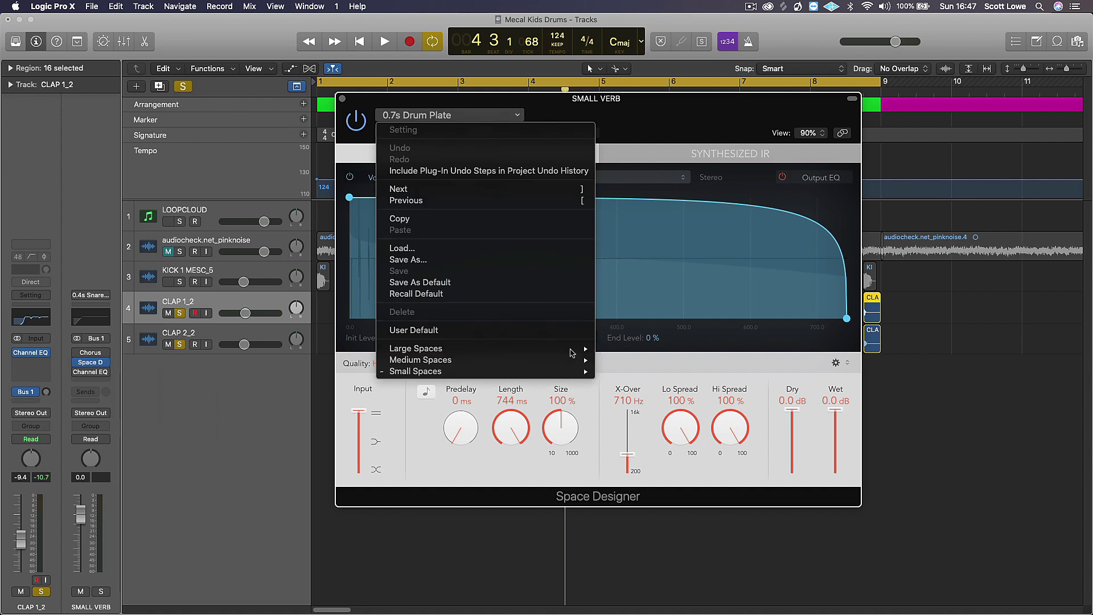
mouse_move(586, 371)
mouse_move(639, 374)
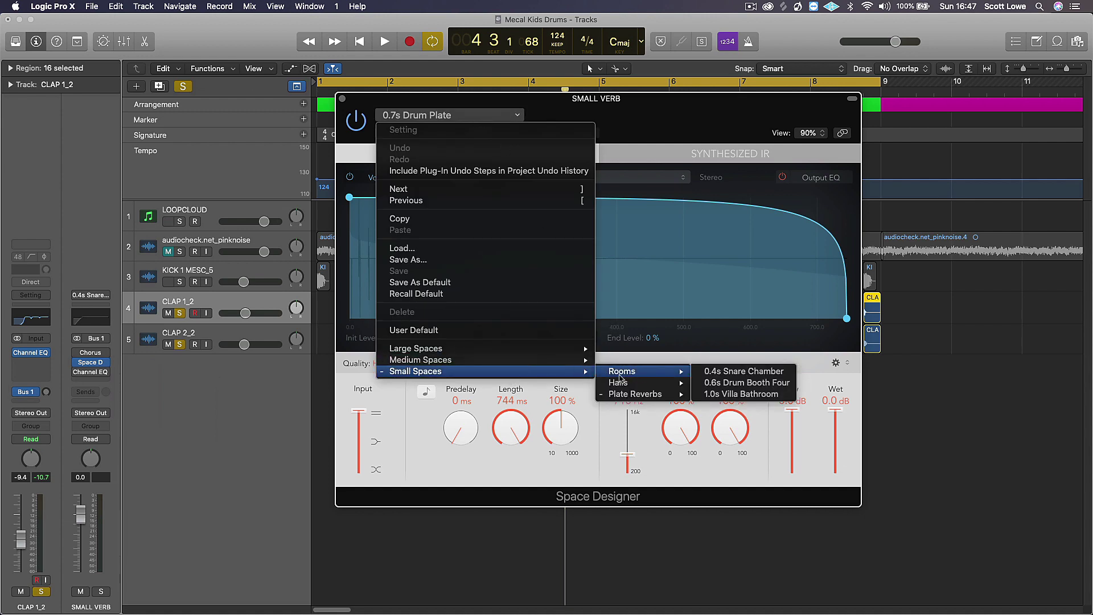
mouse_move(639, 399)
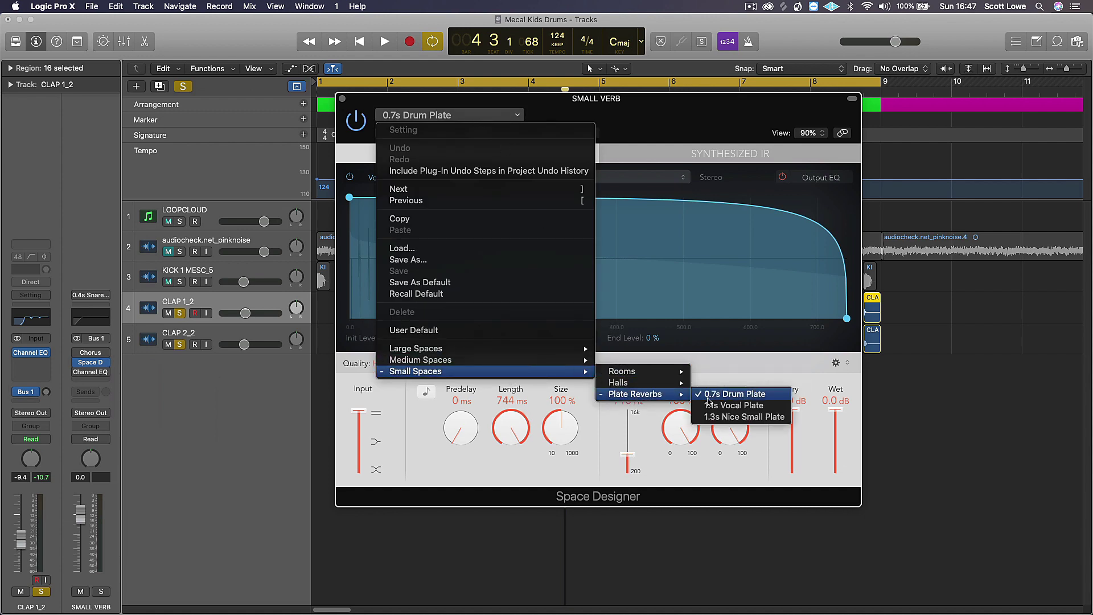
click(711, 395)
drag(835, 441, 835, 408)
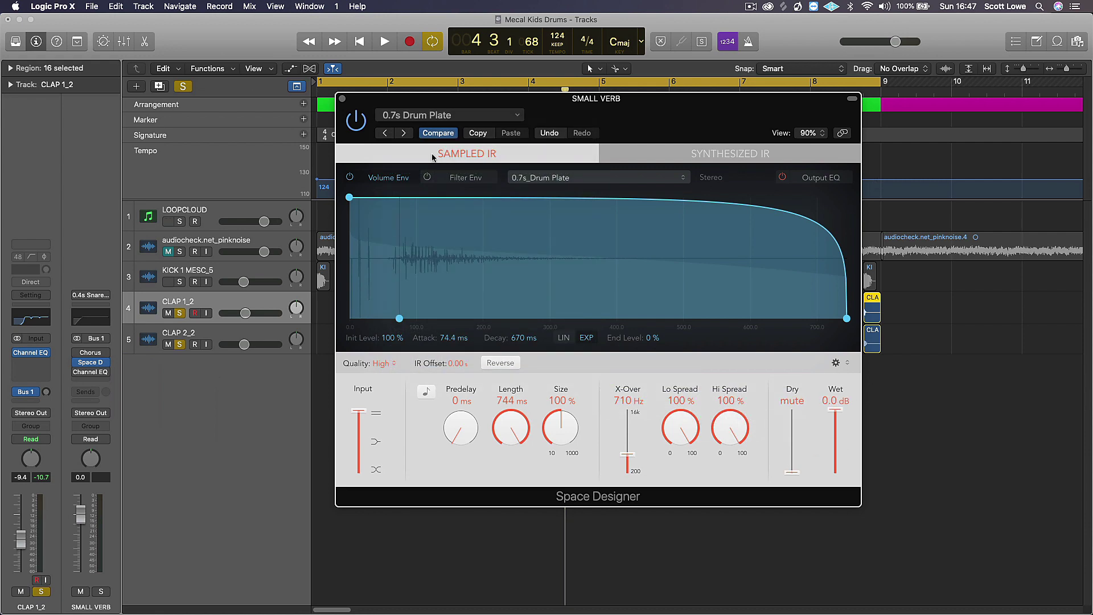
click(343, 100)
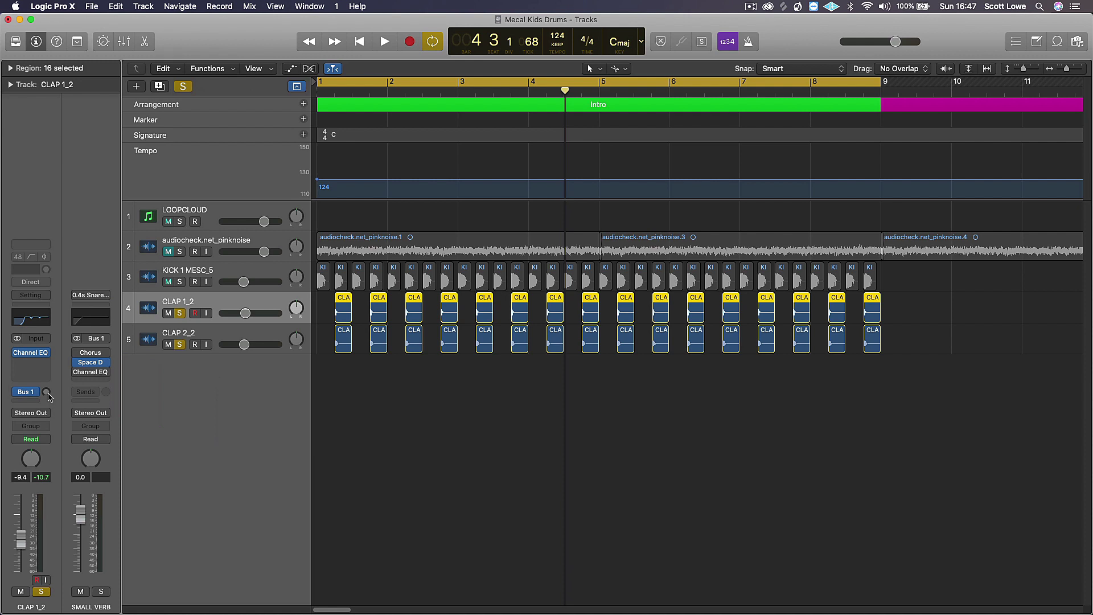
Solo only CLAP 1_2 and raise its Bus 1 send to about -31.5 dB during playback.
click(182, 349)
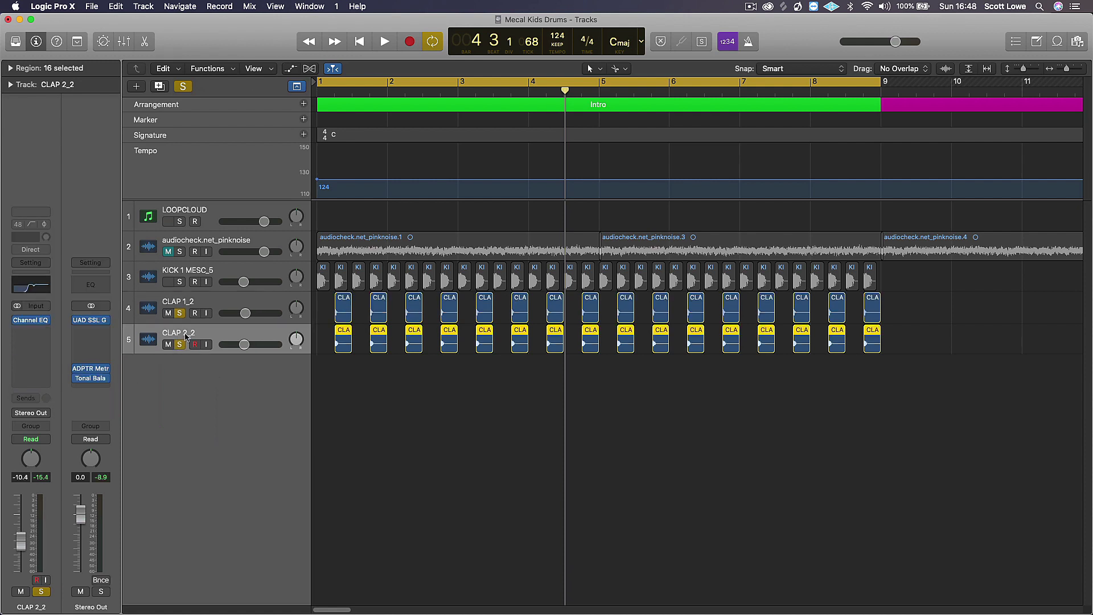
click(180, 345)
click(193, 304)
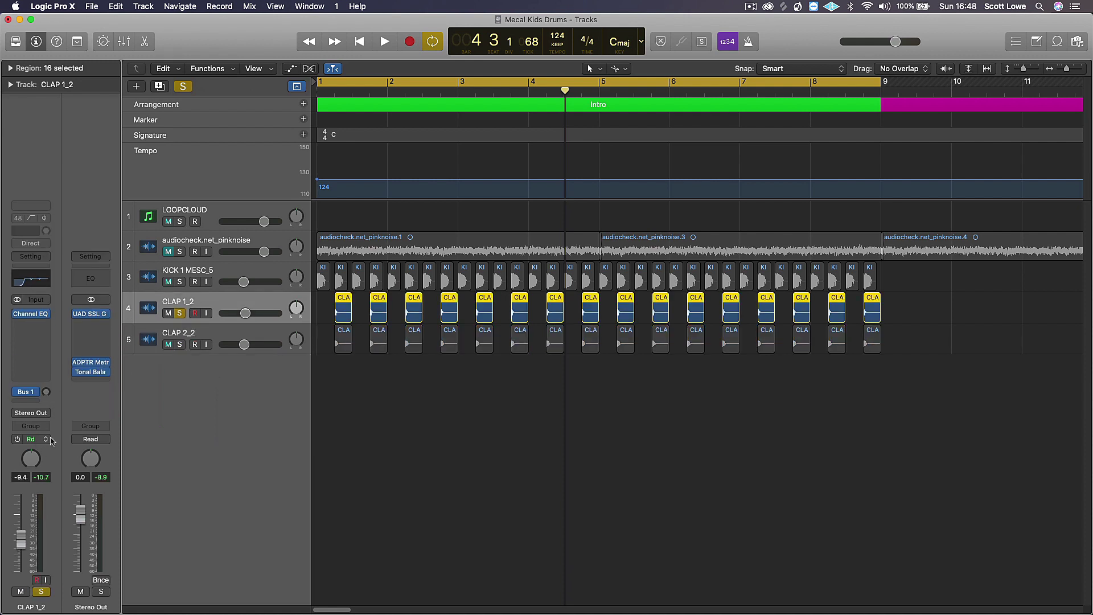
key(space)
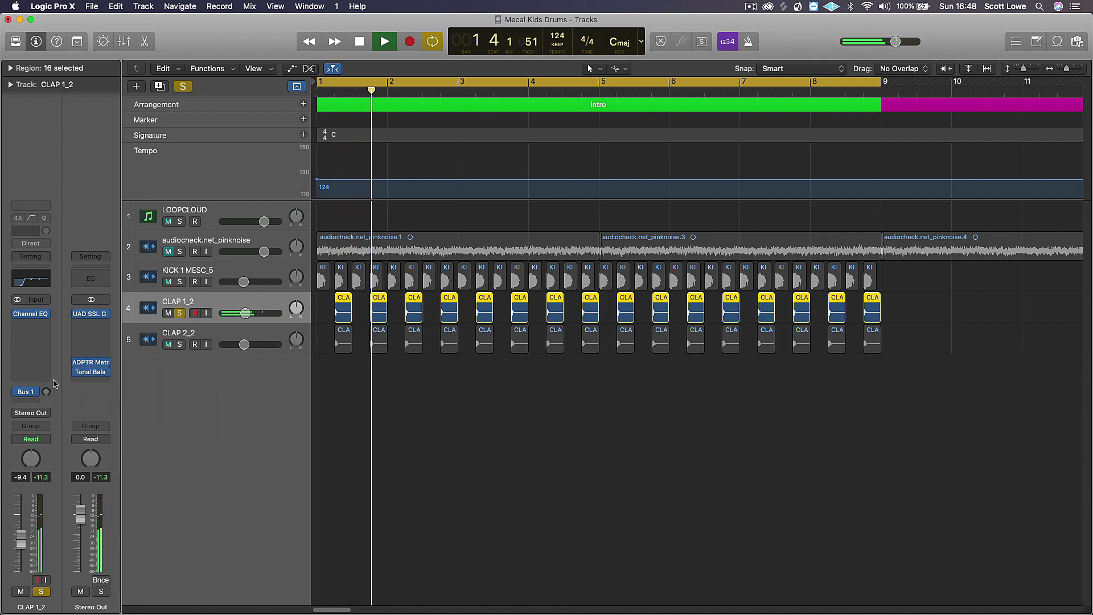
click(46, 392)
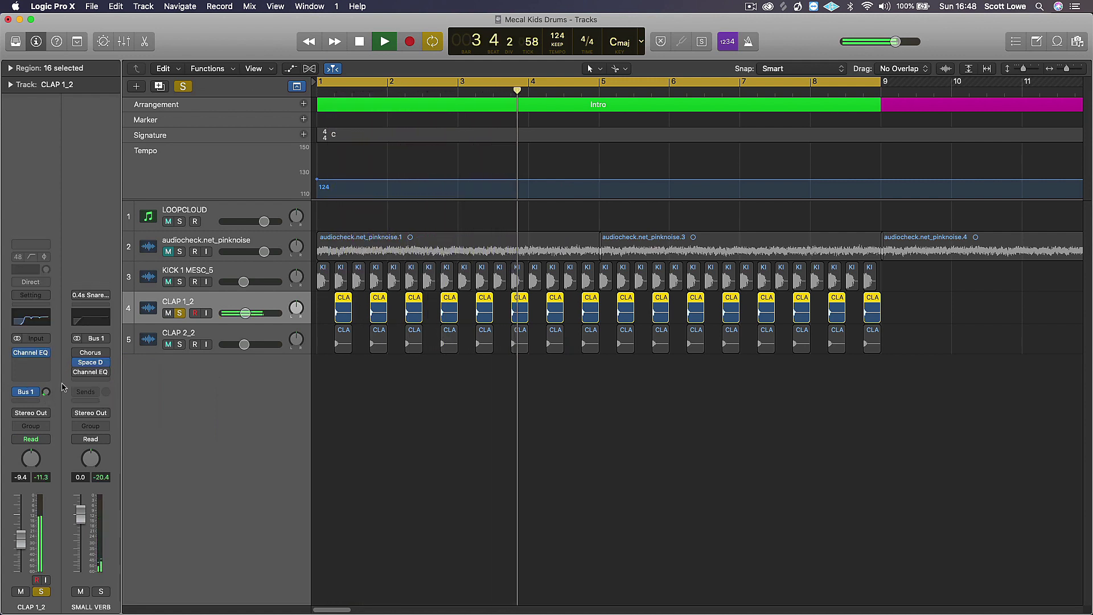
drag(46, 392, 46, 391)
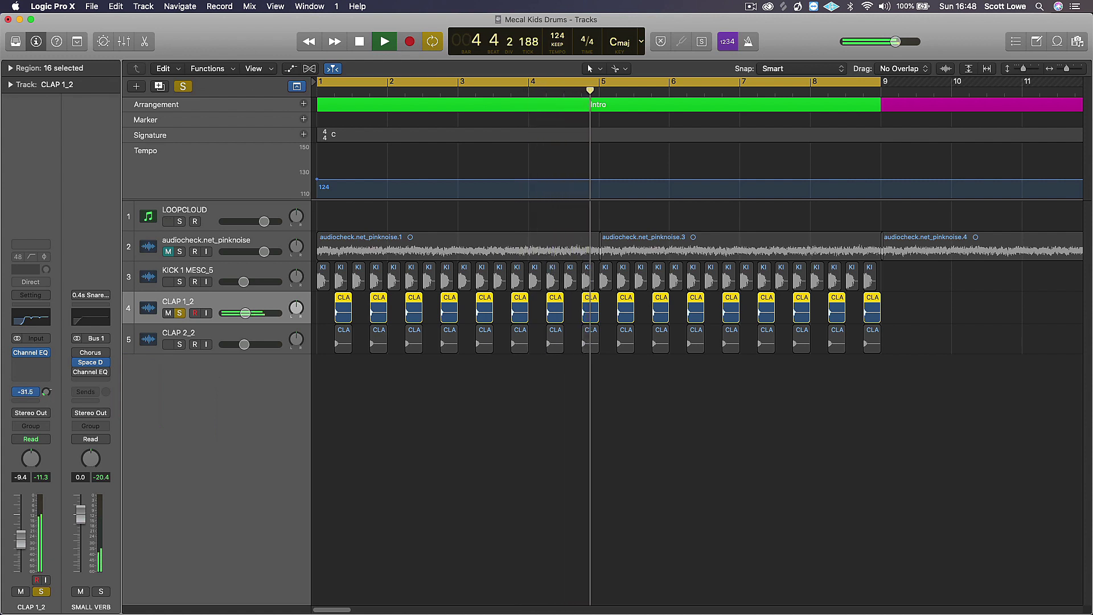
key(space)
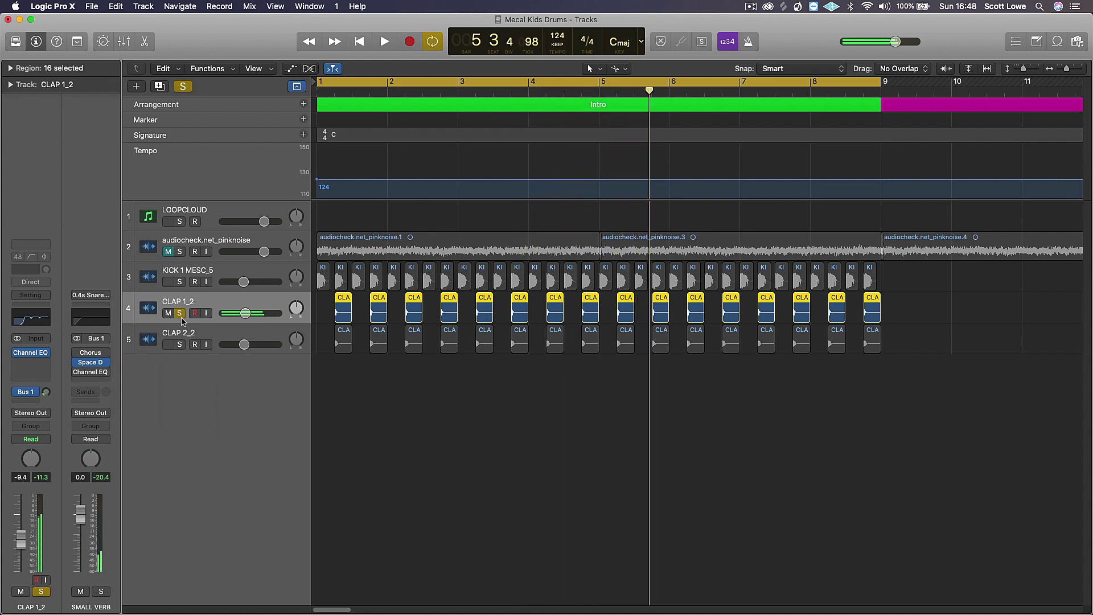
Solo only CLAP 2_2, add a send to Bus 1 (SMALL VERB), and raise the send level during playback.
click(174, 349)
key(space)
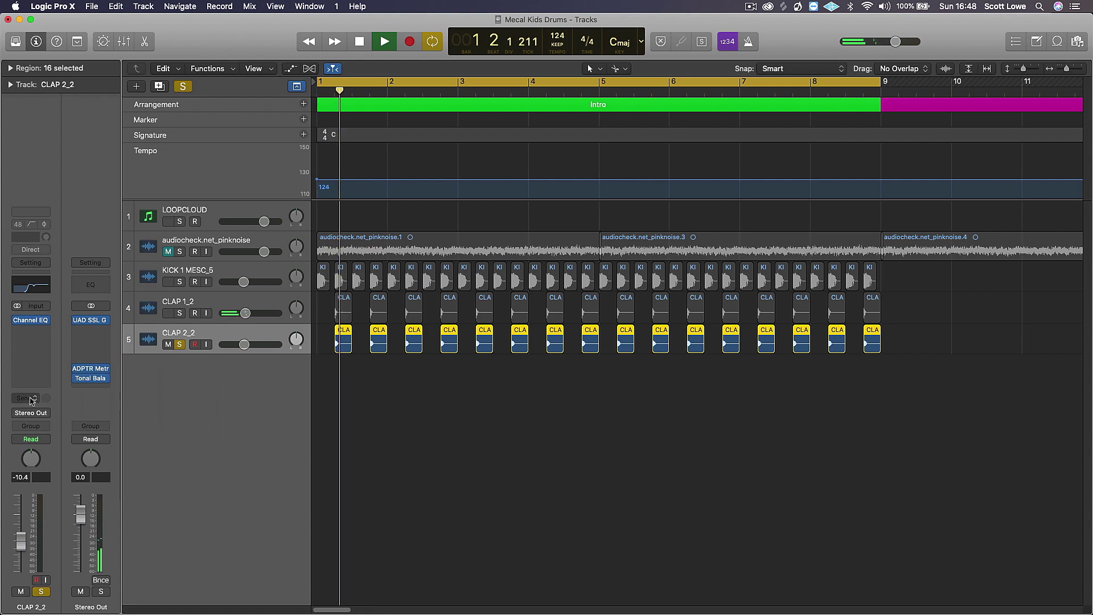
click(31, 402)
mouse_move(45, 417)
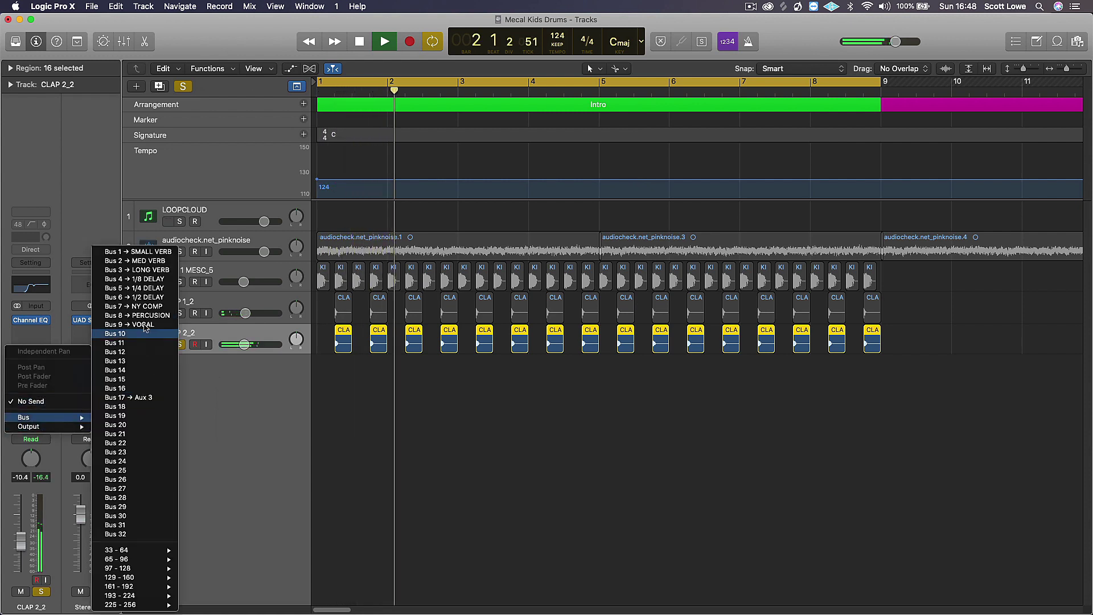
click(152, 254)
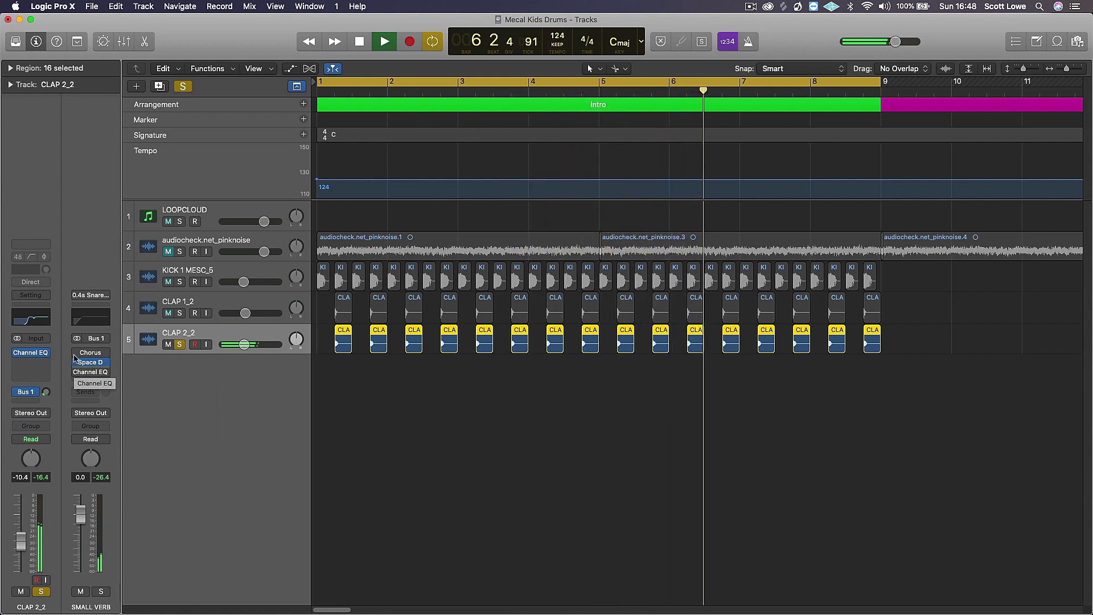
Play both clap tracks soloed together from the start and lower CLAP 1_2 to -10.8 dB.
click(177, 321)
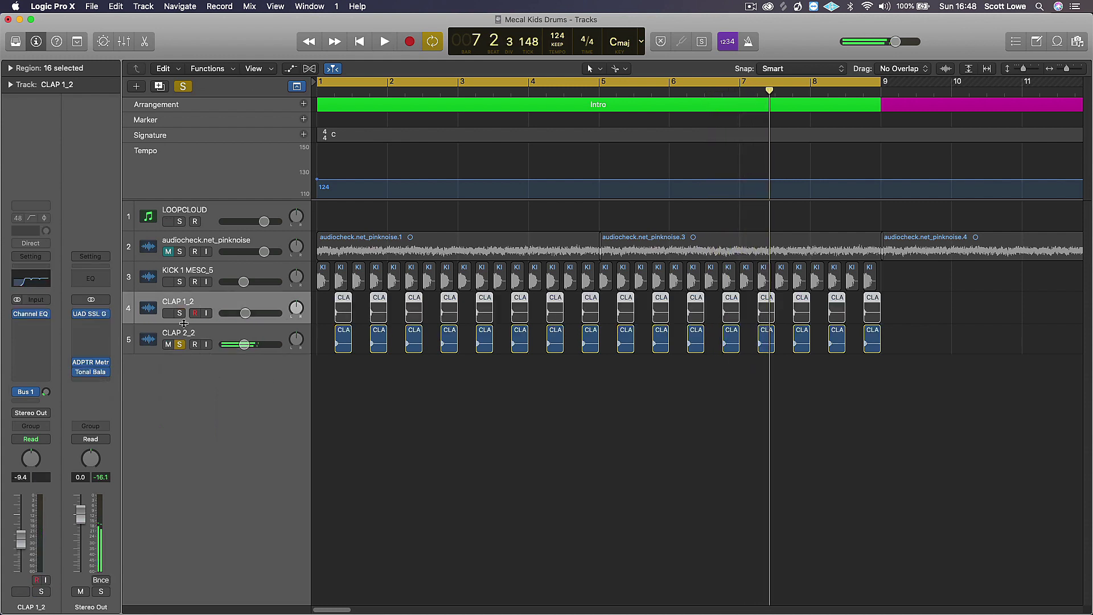
click(179, 313)
key(Return)
key(space)
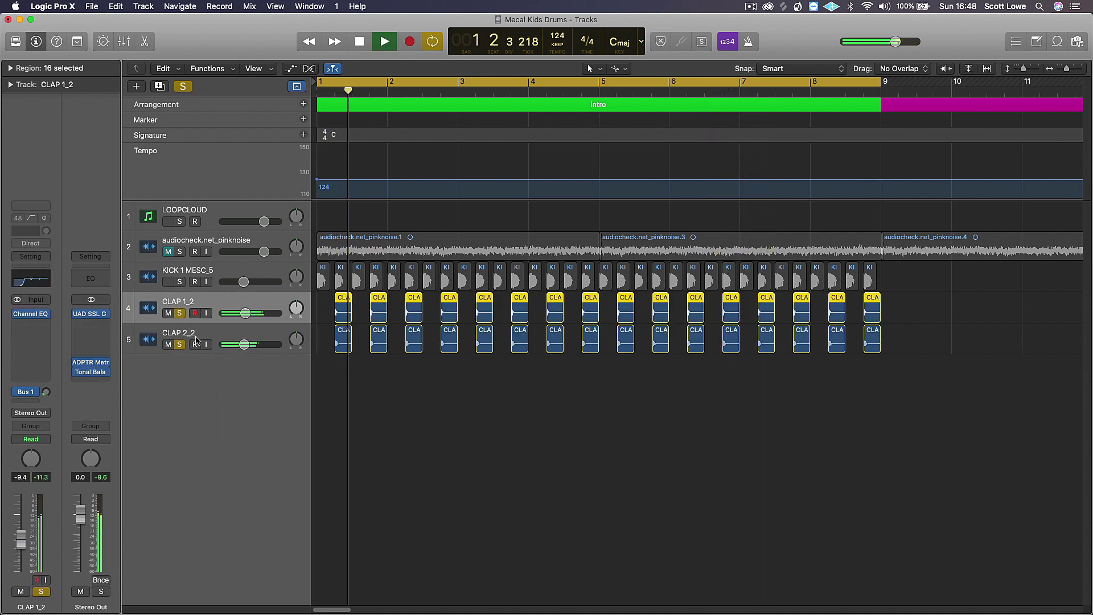
drag(246, 313, 243, 313)
key(space)
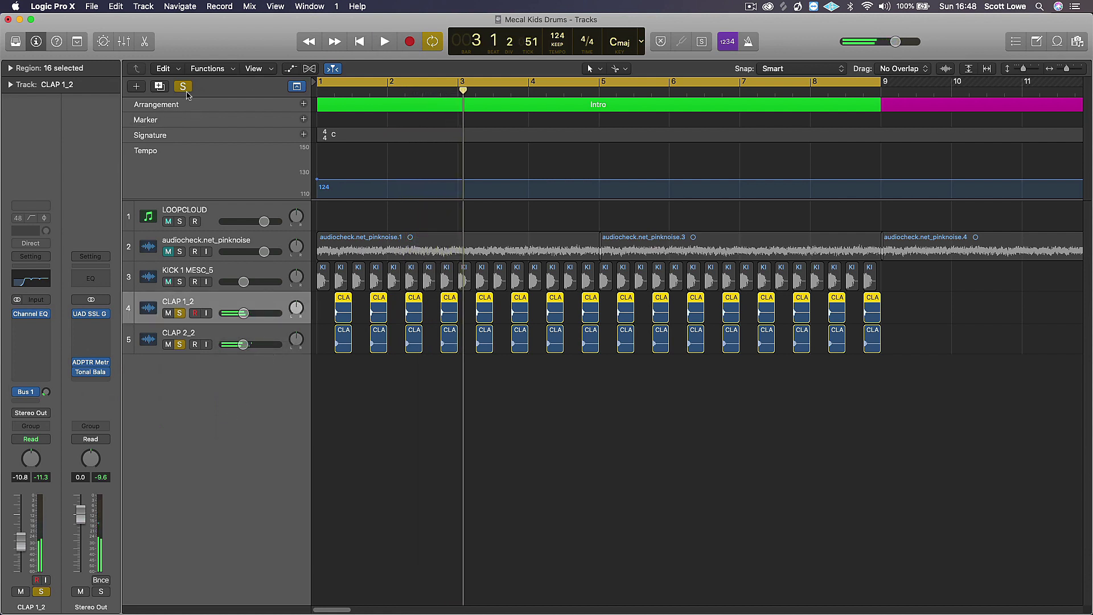
Clear all solos and play the kick and both claps together from the start.
click(179, 313)
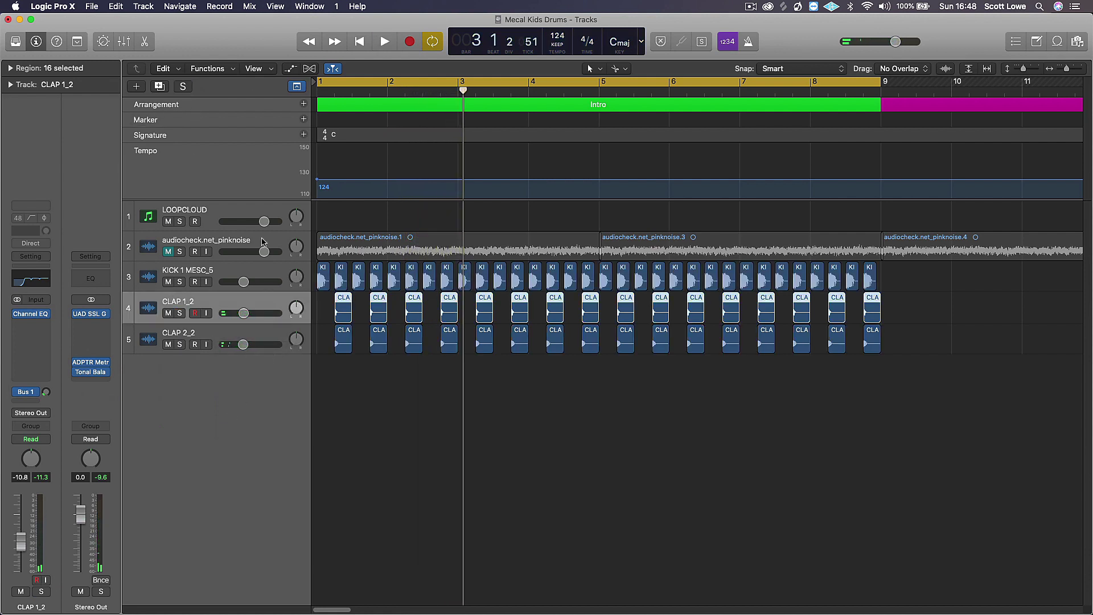
key(Return)
key(space)
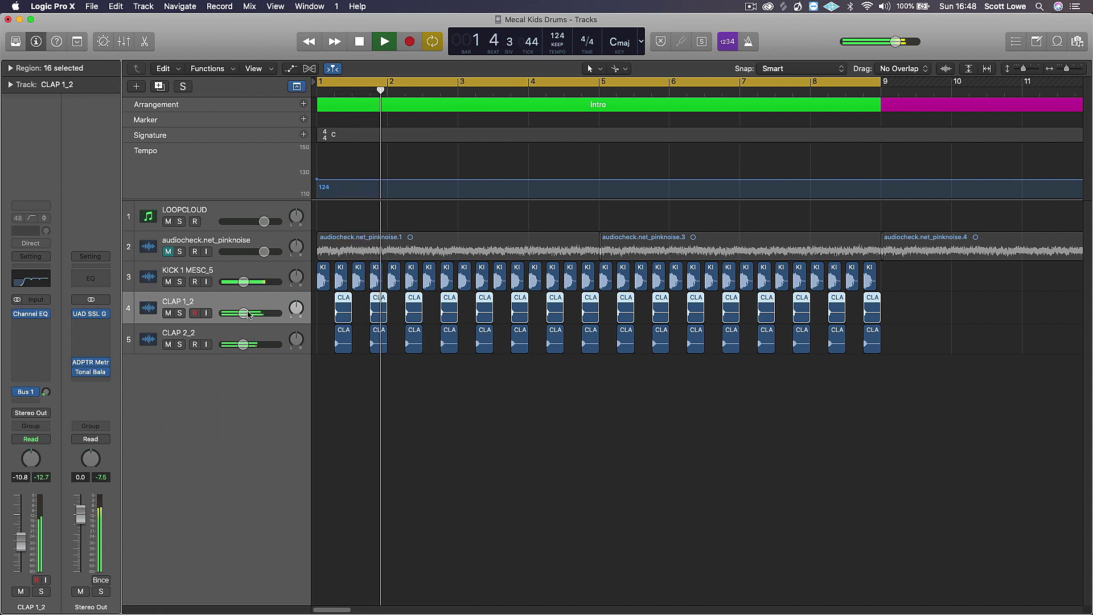
Raise the CLAP 1_2 volume to -10.0 dB while the kick and both claps play, and stop playback.
drag(248, 314, 249, 316)
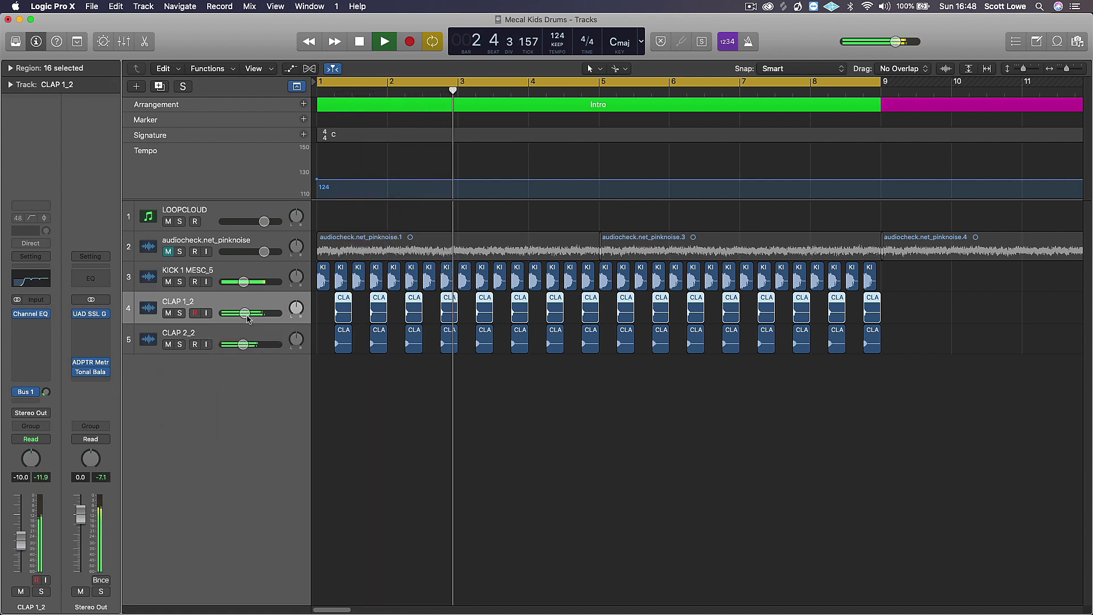
click(243, 345)
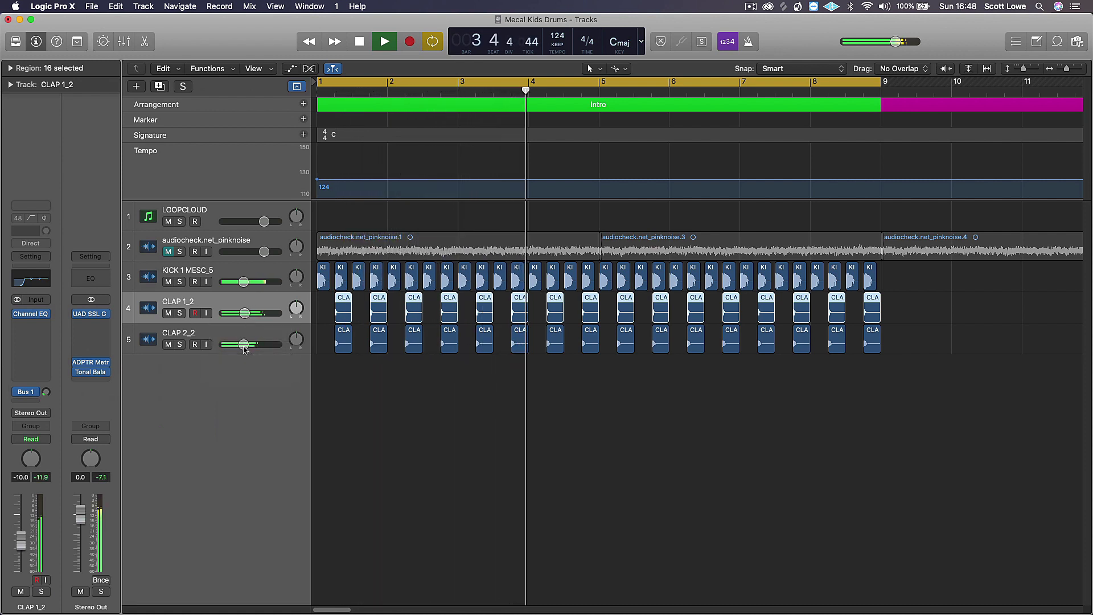
key(space)
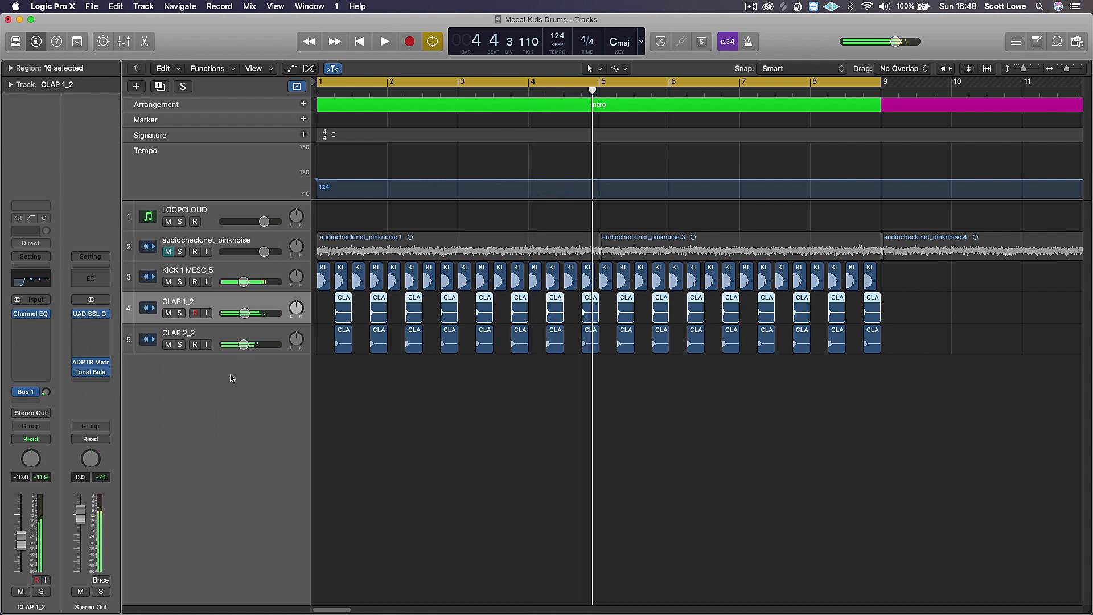
Duplicate the KICK 1 MESC_5 track's settings onto a single new empty track directly below it, removing the surplus duplicate.
click(219, 277)
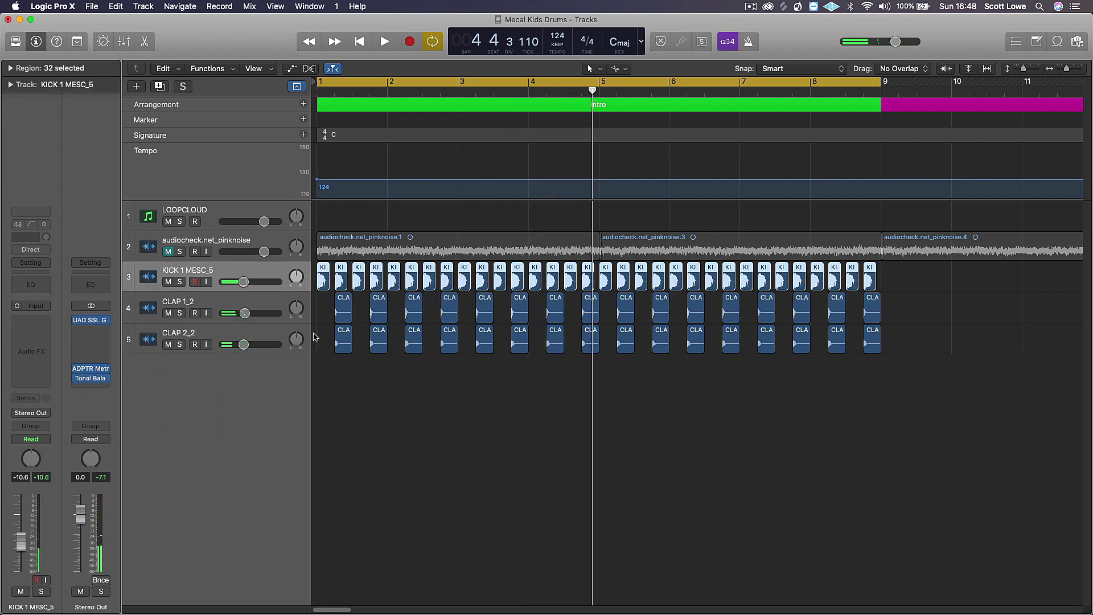
click(608, 396)
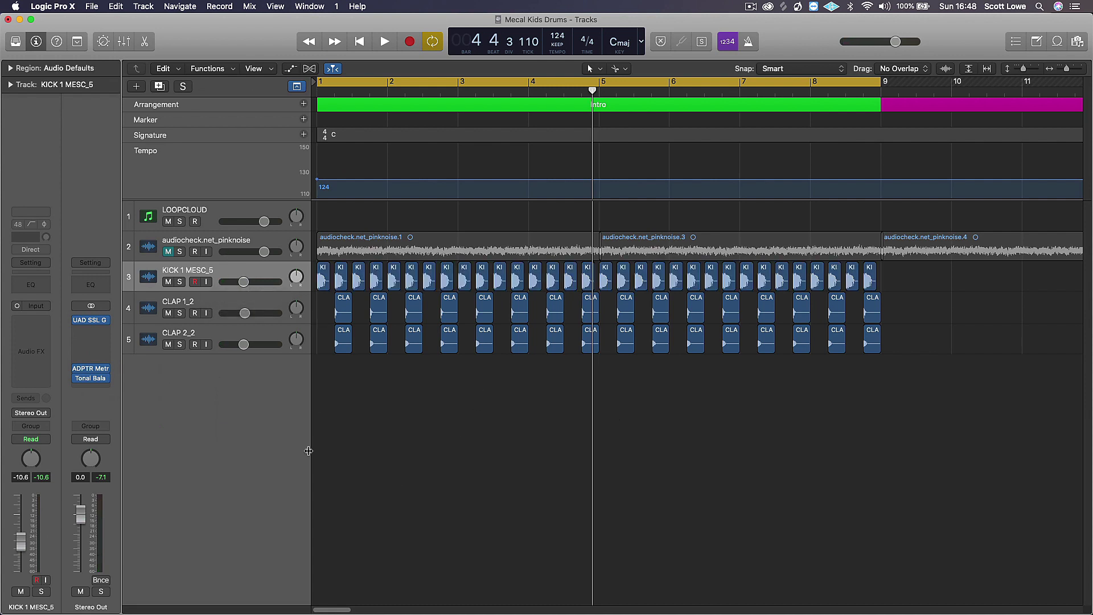
click(271, 280)
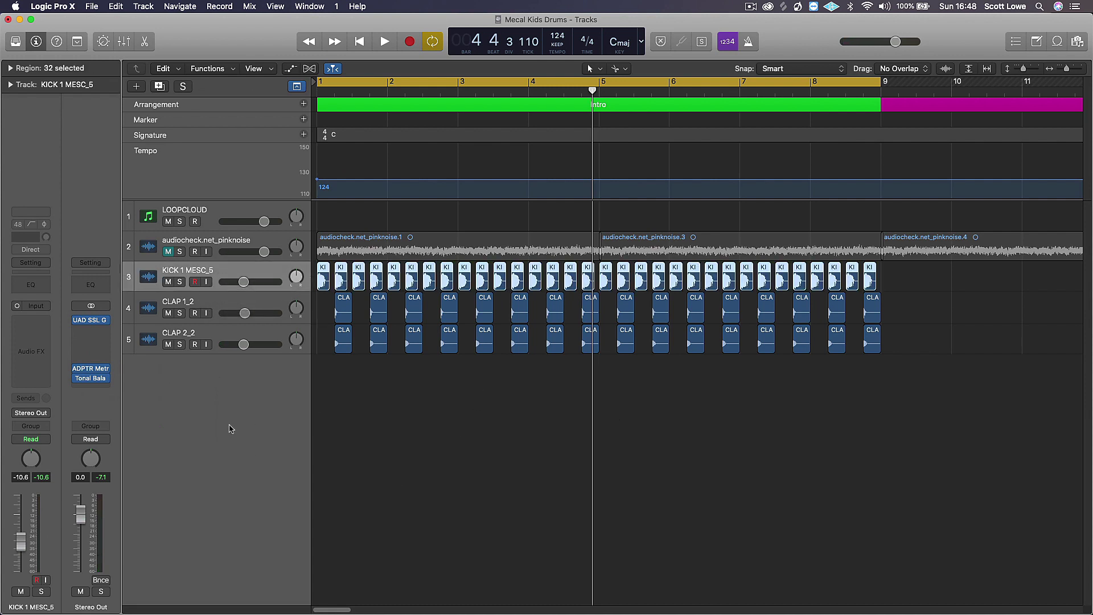
click(507, 433)
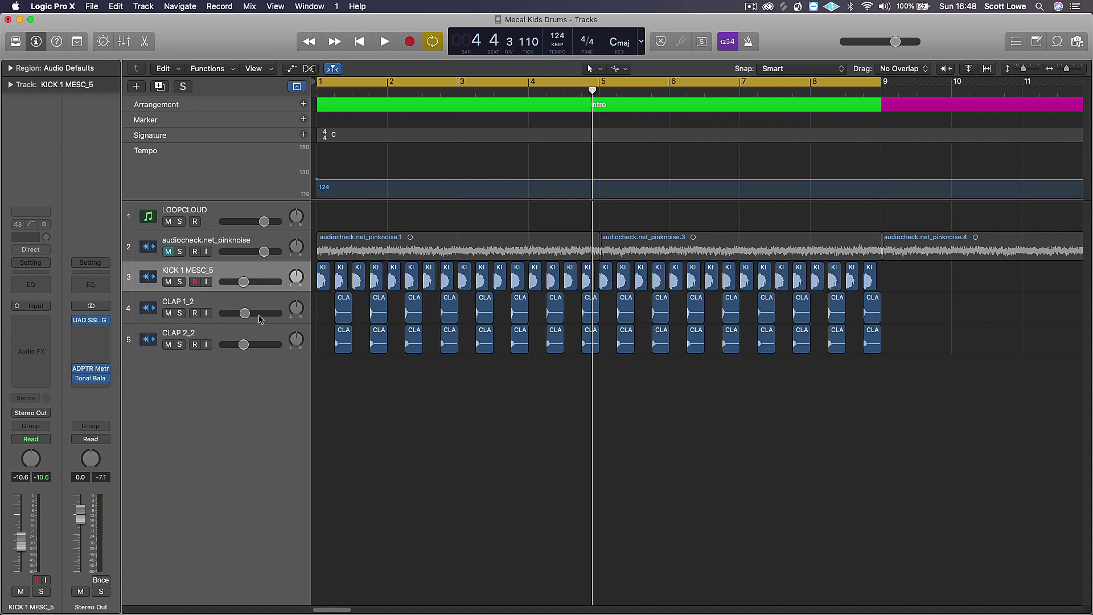
click(237, 277)
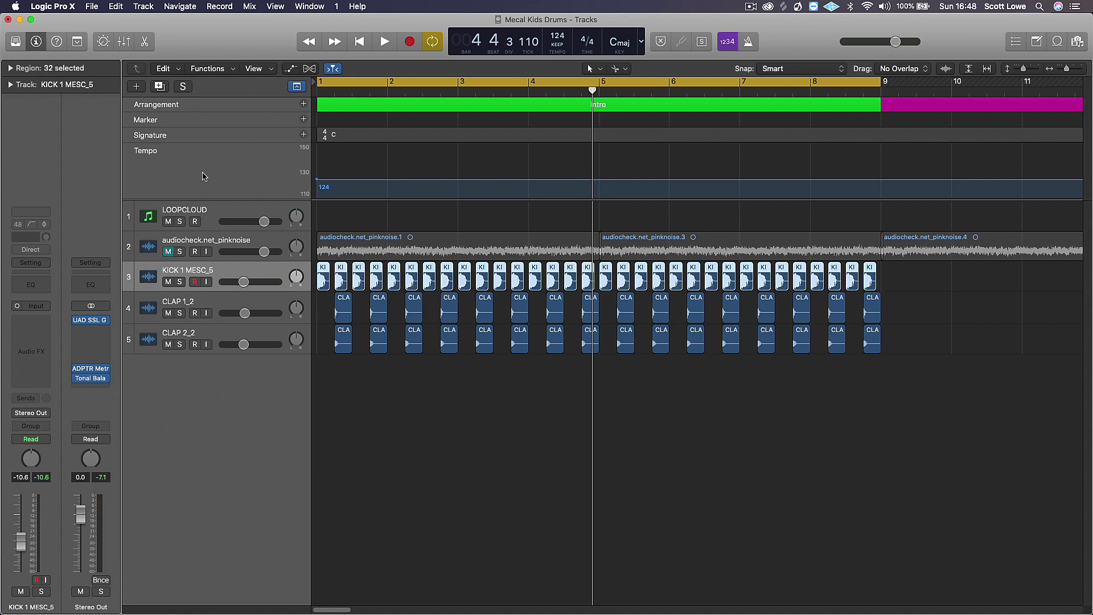
double_click(161, 86)
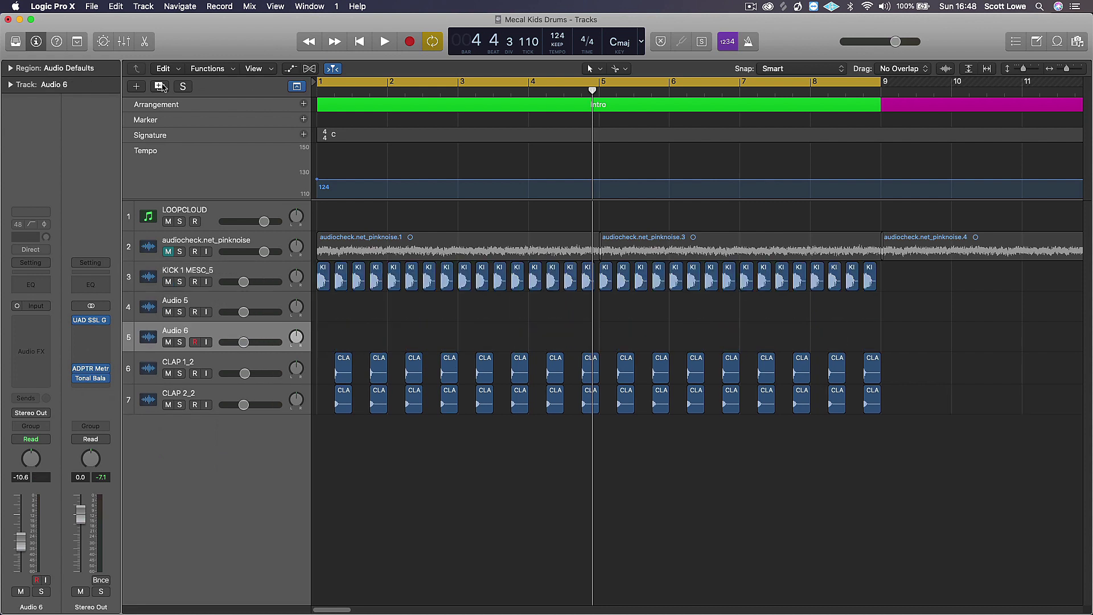
key(super+BackSpace)
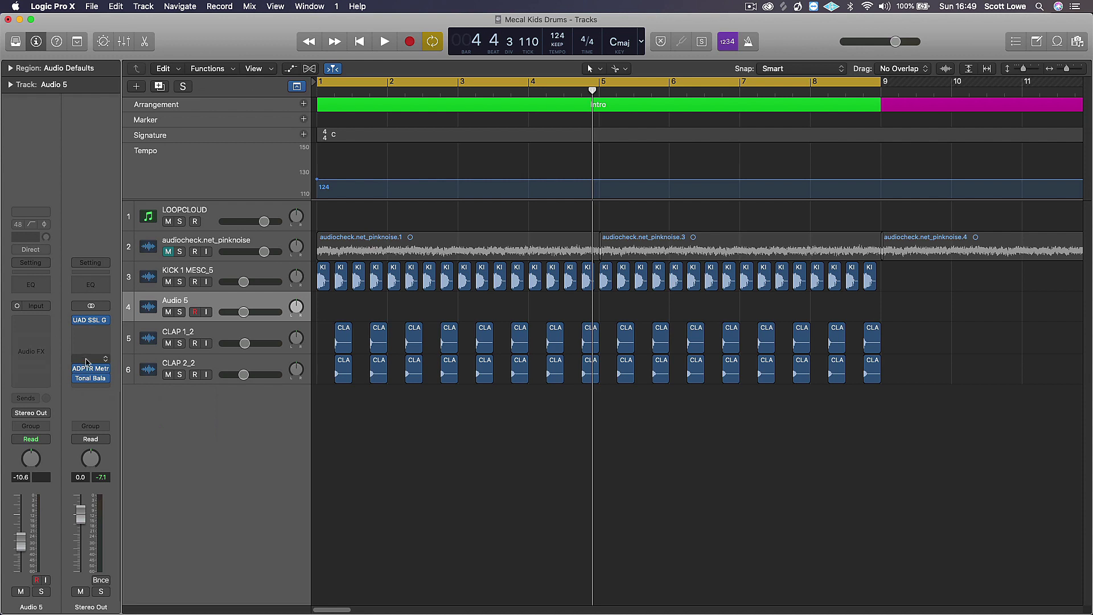
Move the four bar 8 kick regions onto the new track and rename that track HI CUT KICK.
drag(970, 298, 817, 310)
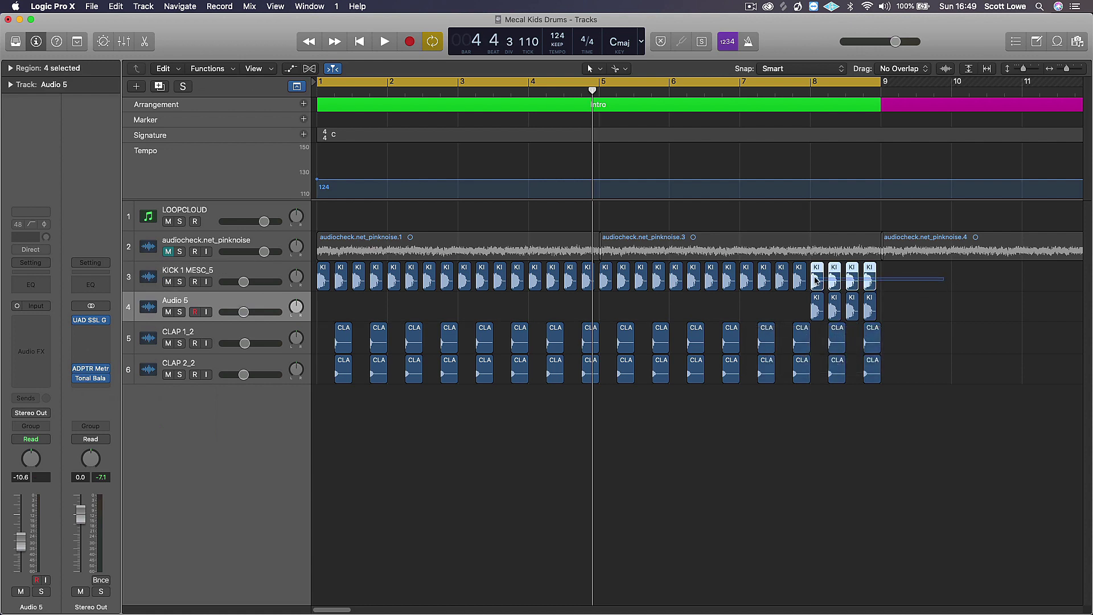
click(817, 280)
double_click(175, 300)
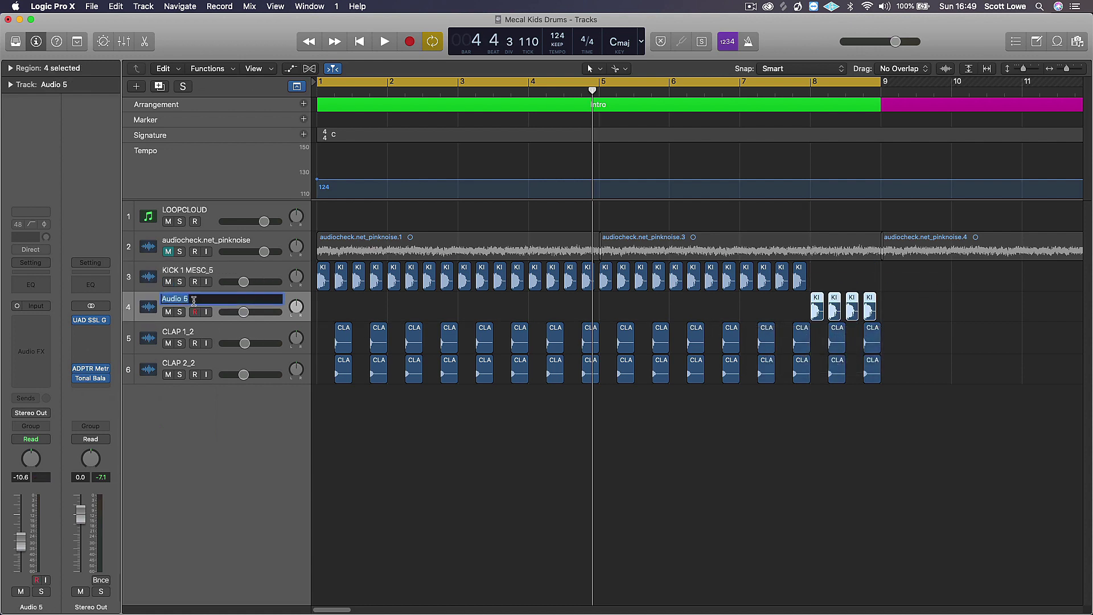
text(HI CUT KICK)
key(Return)
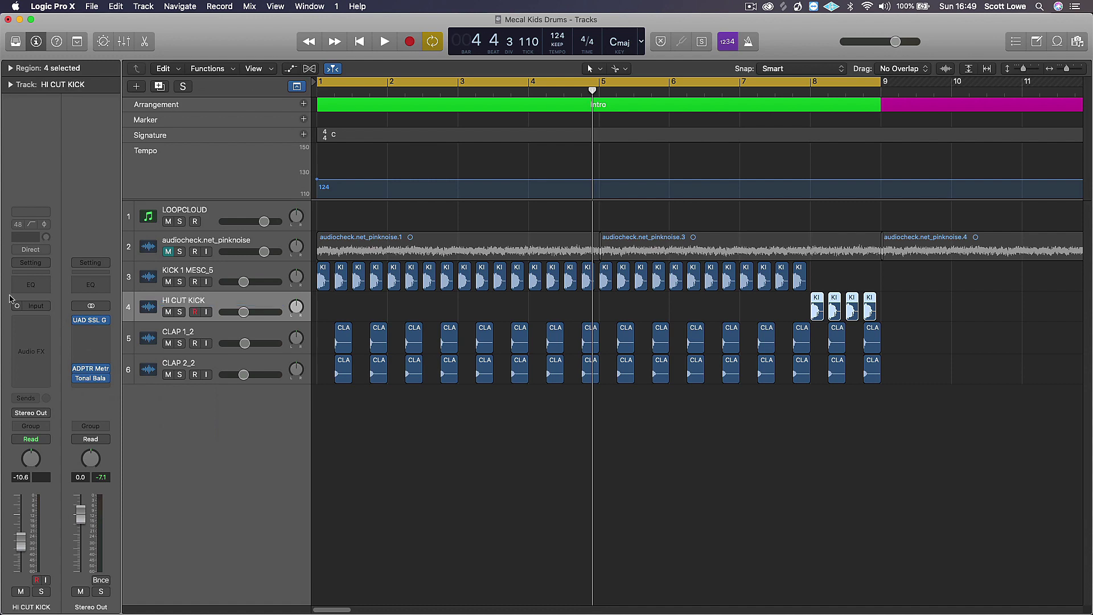
Add a Channel EQ to HI CUT KICK and enable a 48 dB/Oct low cut at 118 Hz.
click(40, 285)
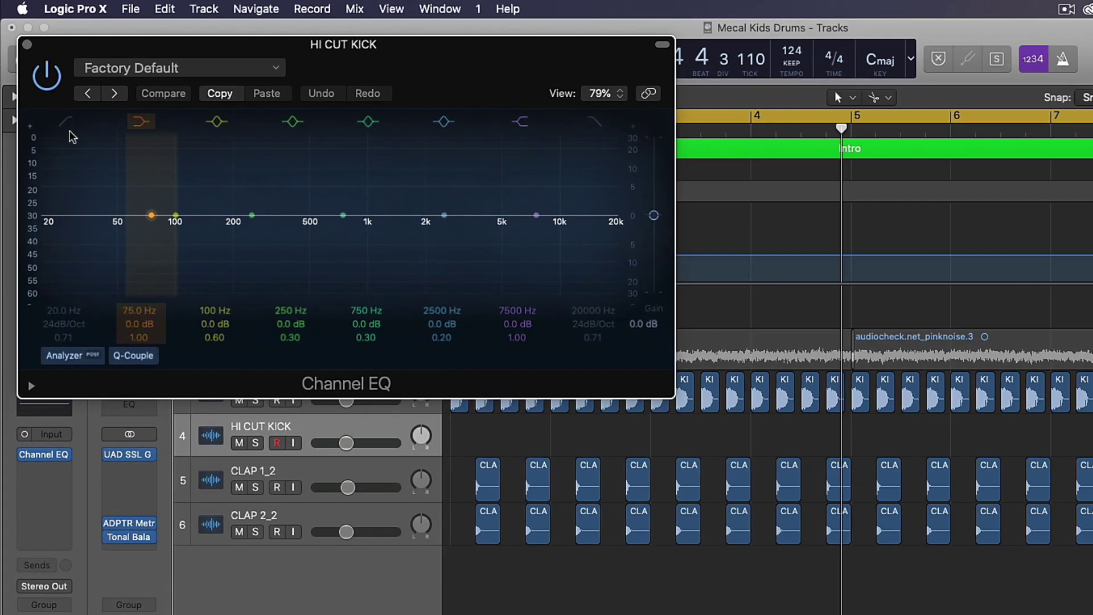
click(67, 122)
mouse_move(64, 323)
mouse_down()
mouse_move(59, 303)
mouse_move(112, 285)
mouse_move(177, 283)
mouse_up()
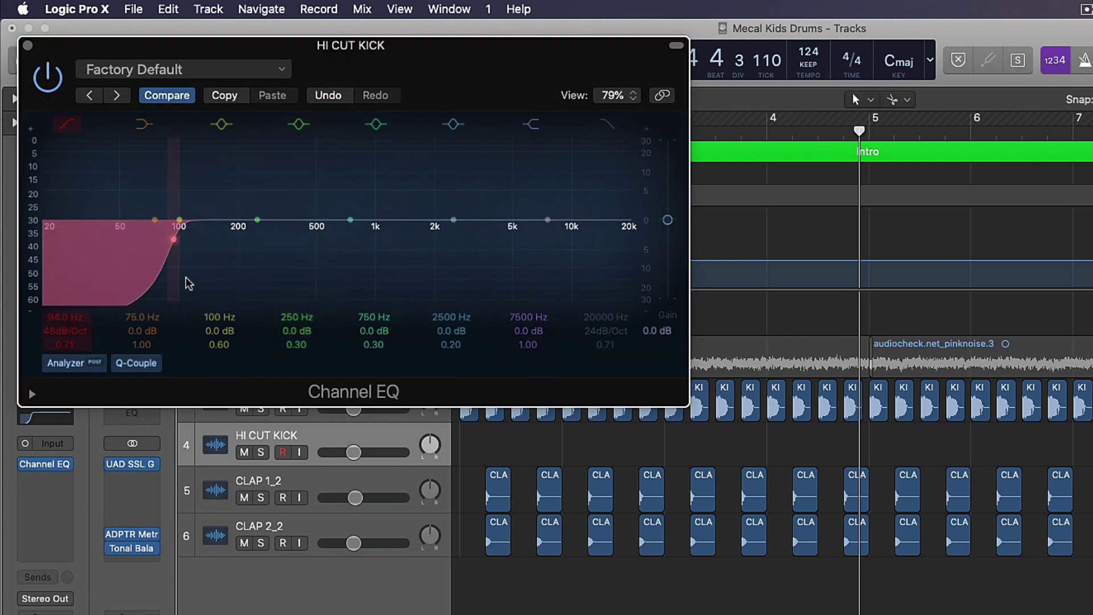
drag(185, 283, 210, 285)
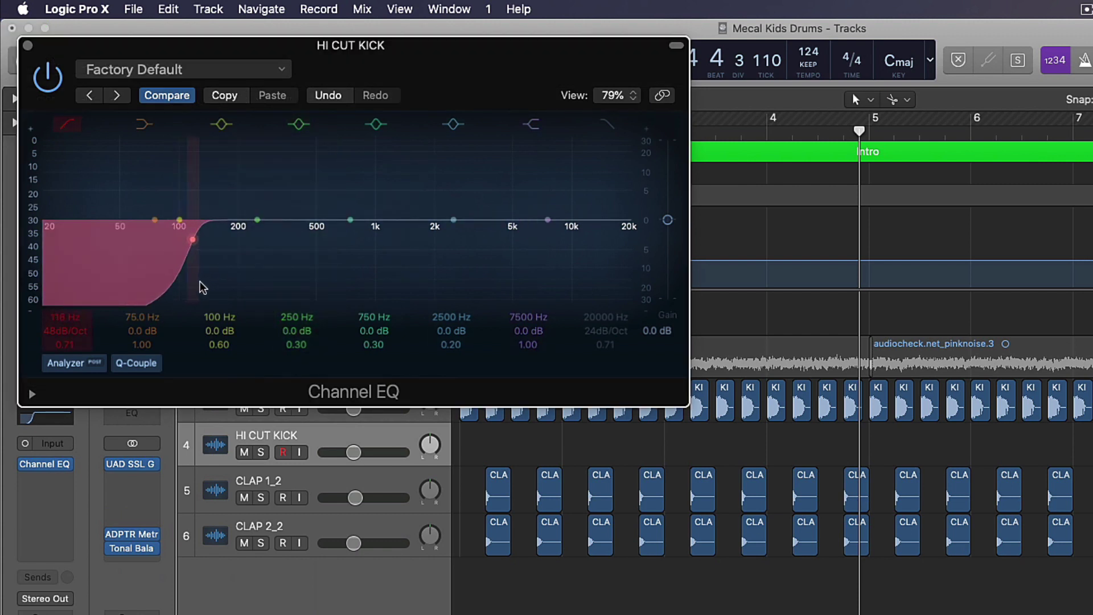
Loop bar 8 in playback to fine-tune the HI CUT KICK low cut to 114 Hz, and close the EQ.
key(space)
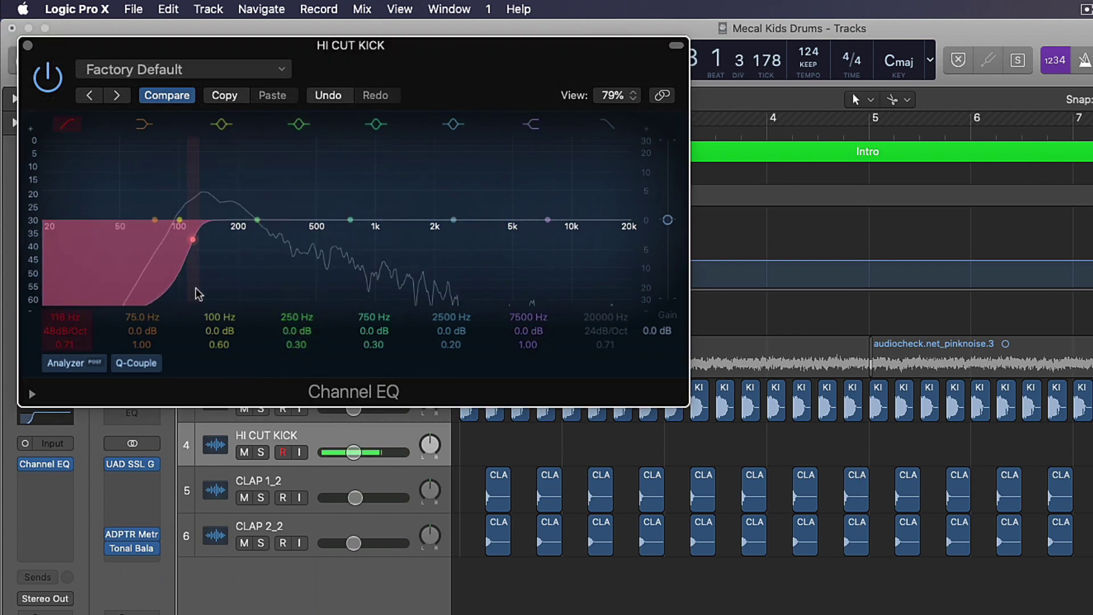
drag(197, 293, 193, 293)
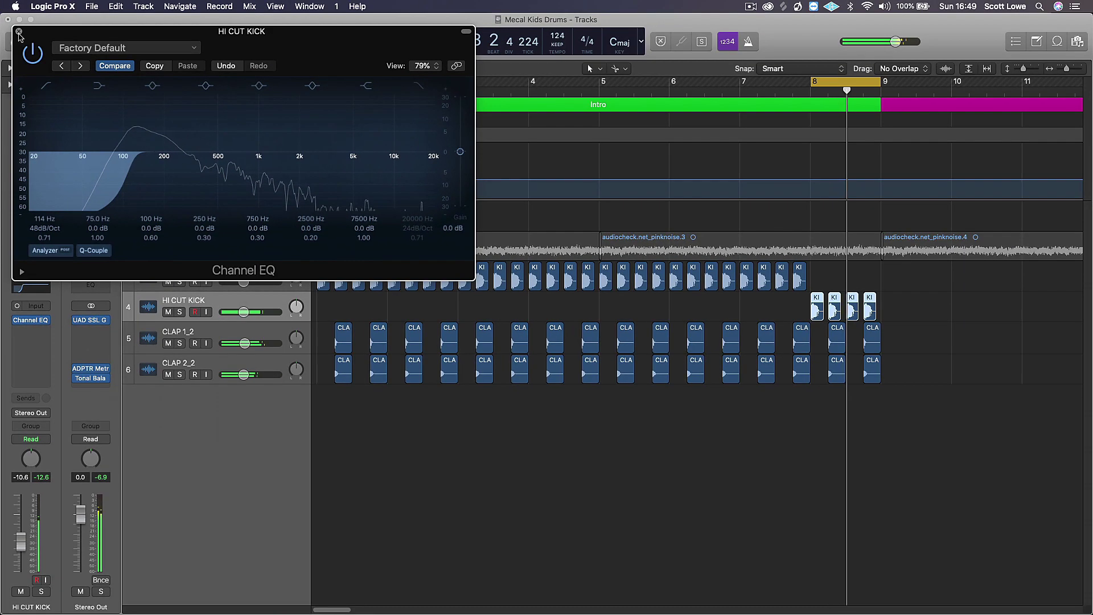
key(super+w)
key(space)
click(544, 476)
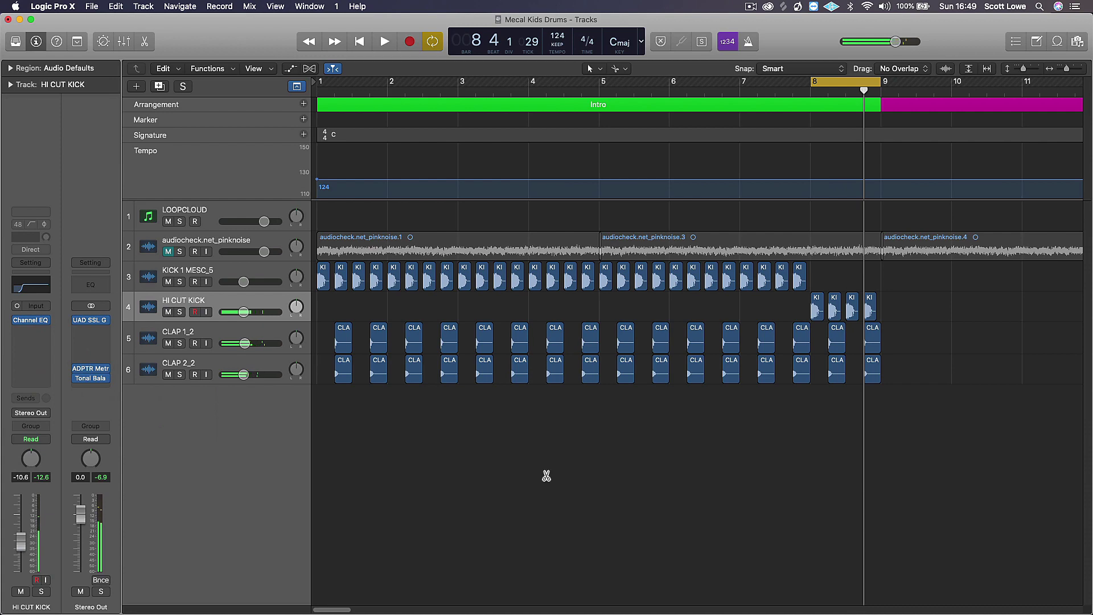
Set the cycle range from bar 1 to bar 17 so it spans the Intro and BREAK sections.
key(super+Left)
key(super+Left)
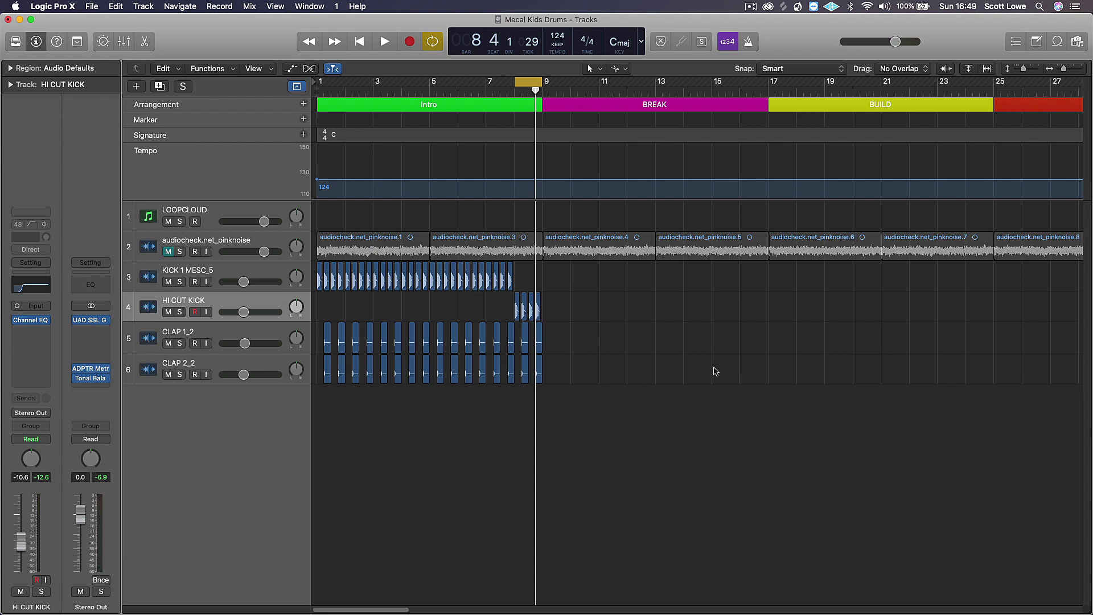
scroll(715, 371, down, 3)
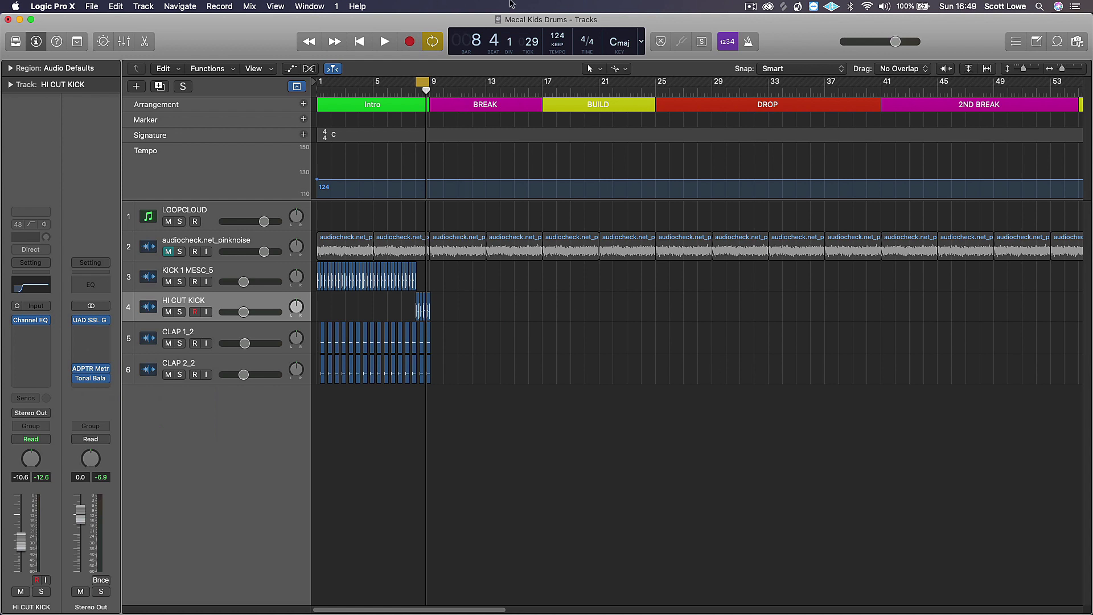
drag(545, 84, 317, 84)
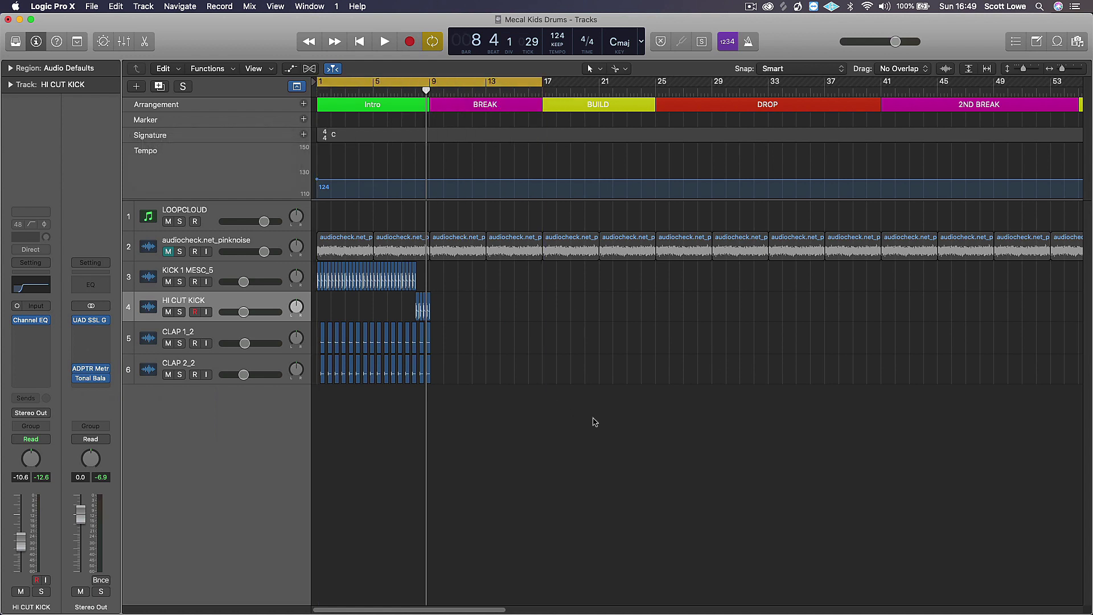
Copy all the Intro's kick, HI CUT KICK and clap regions to the start of the BREAK at bar 9.
drag(596, 420, 460, 280)
scroll(700, 344, up, 3)
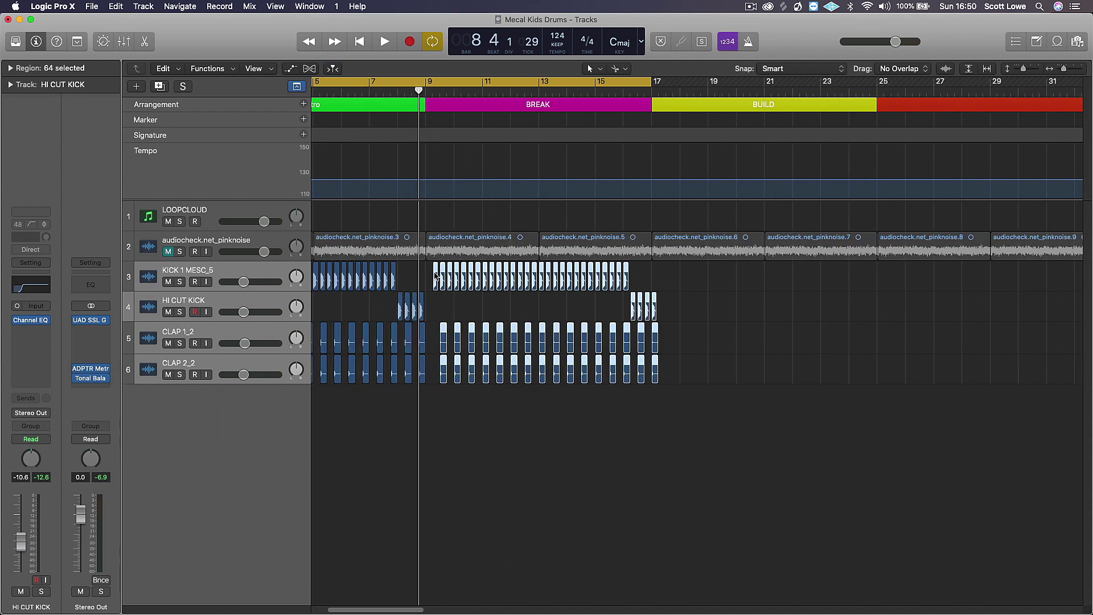
drag(436, 277, 429, 277)
Move the four bar 15 kick regions from KICK 1 MESC_5 onto HI CUT KICK.
drag(669, 275, 599, 308)
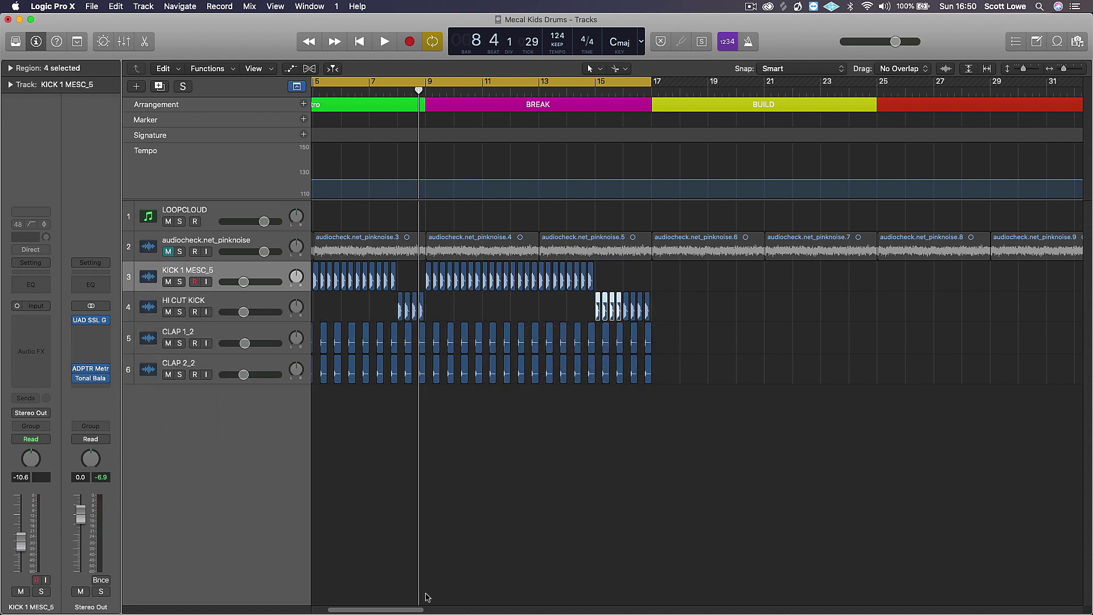
mouse_move(414, 608)
mouse_down()
mouse_move(341, 603)
mouse_move(328, 577)
mouse_up()
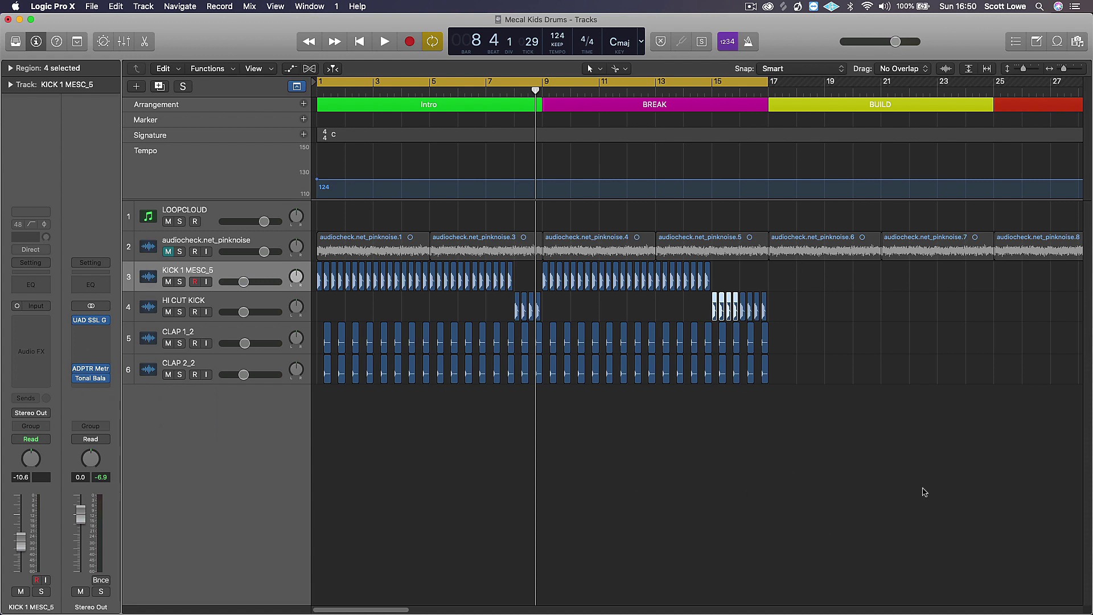
scroll(927, 491, down, 5)
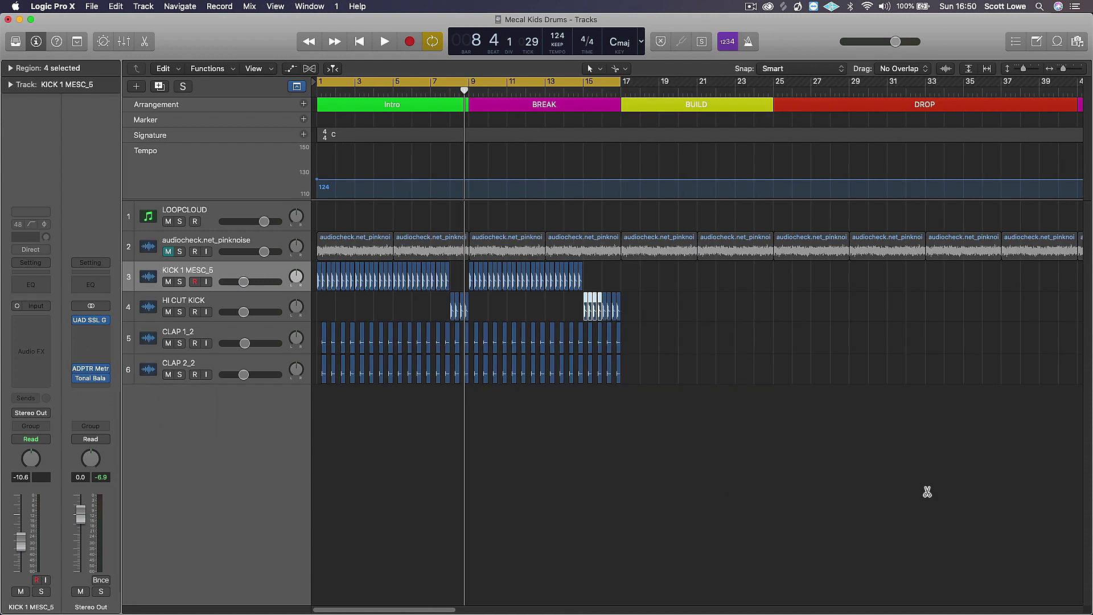
click(677, 444)
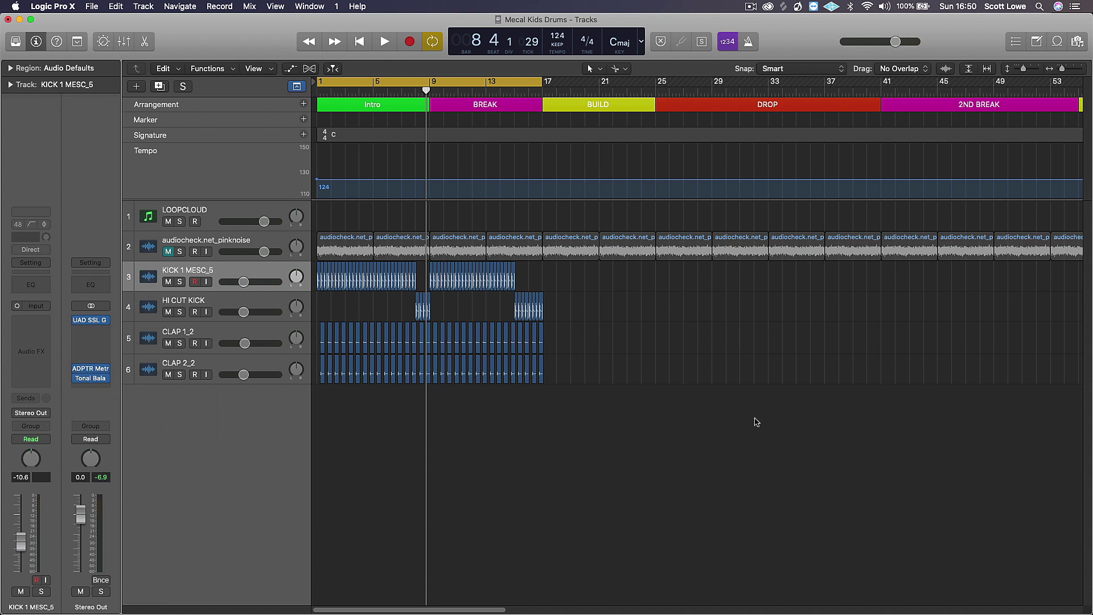